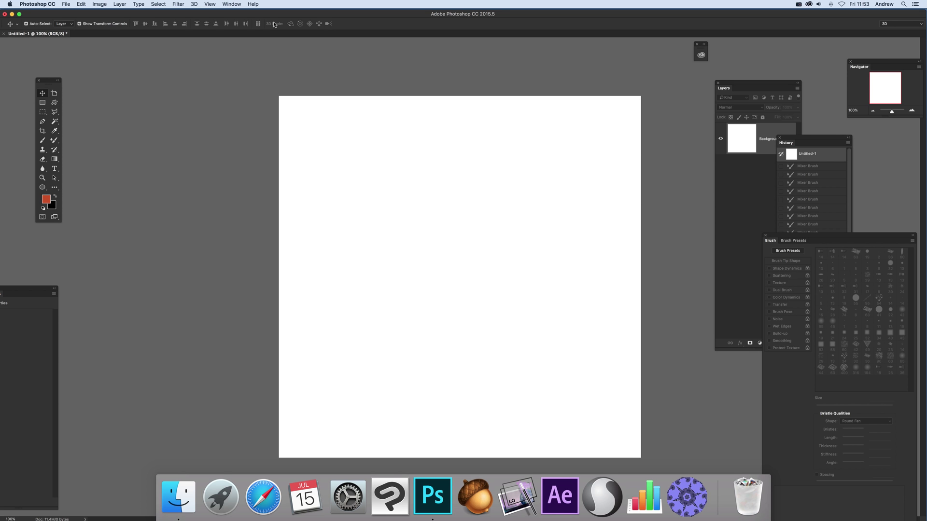
# Step: Select the Custom Shape tool and set its fill to black
pyautogui.click(54, 103)
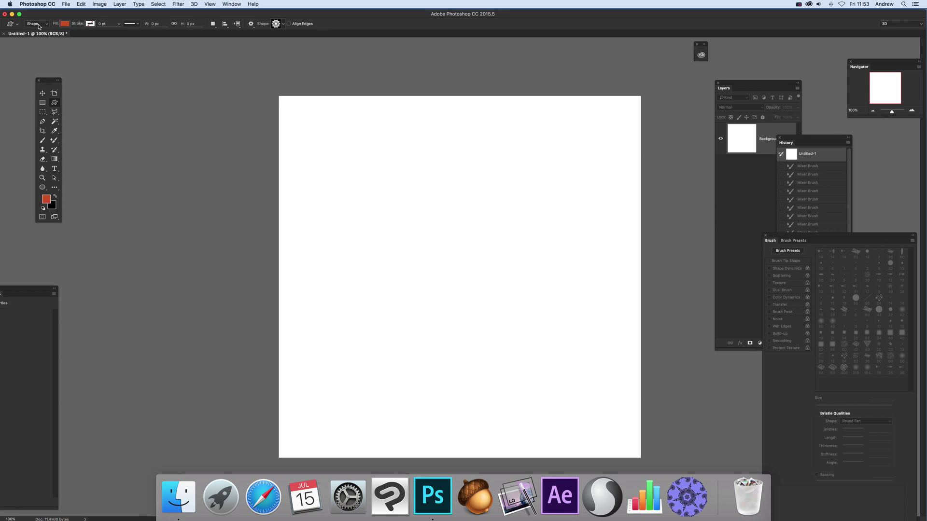
pyautogui.click(64, 24)
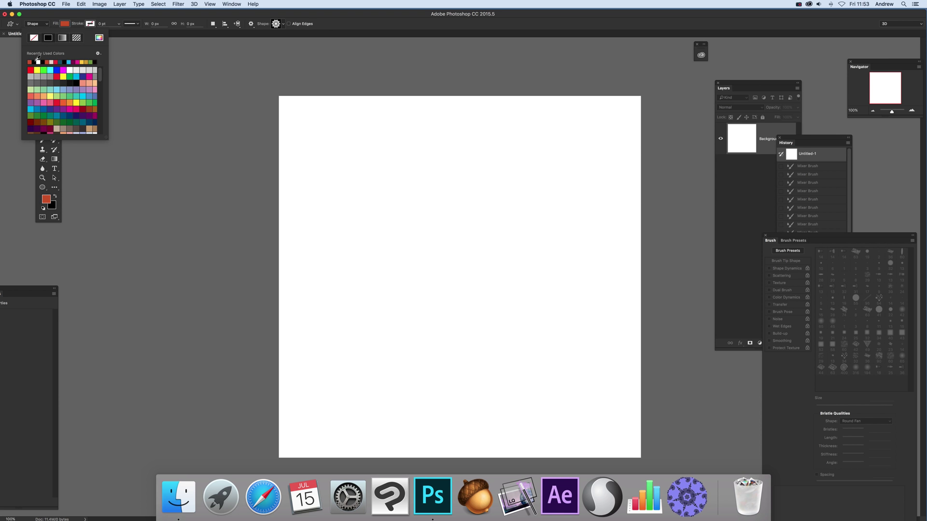
pyautogui.click(64, 62)
pyautogui.click(379, 18)
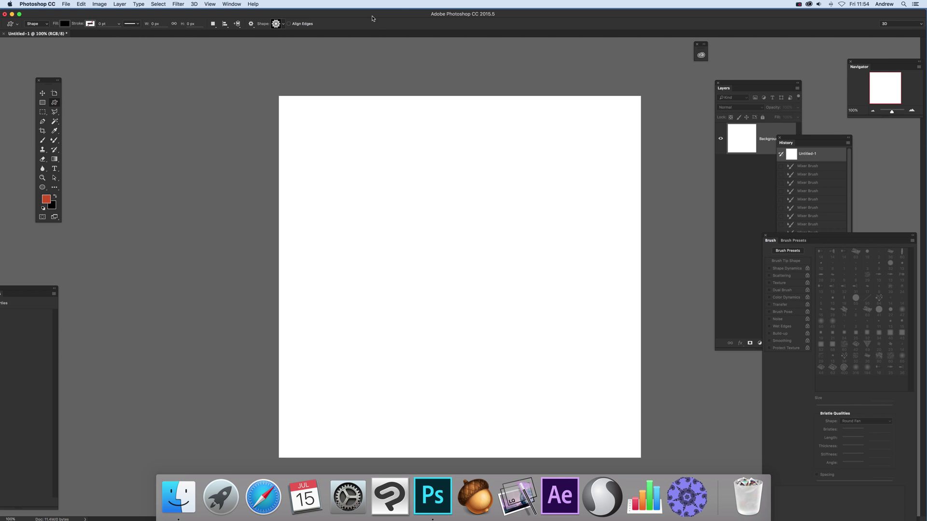
# Step: Pick the star-like flower shape and drag it out across most of the canvas
pyautogui.click(284, 25)
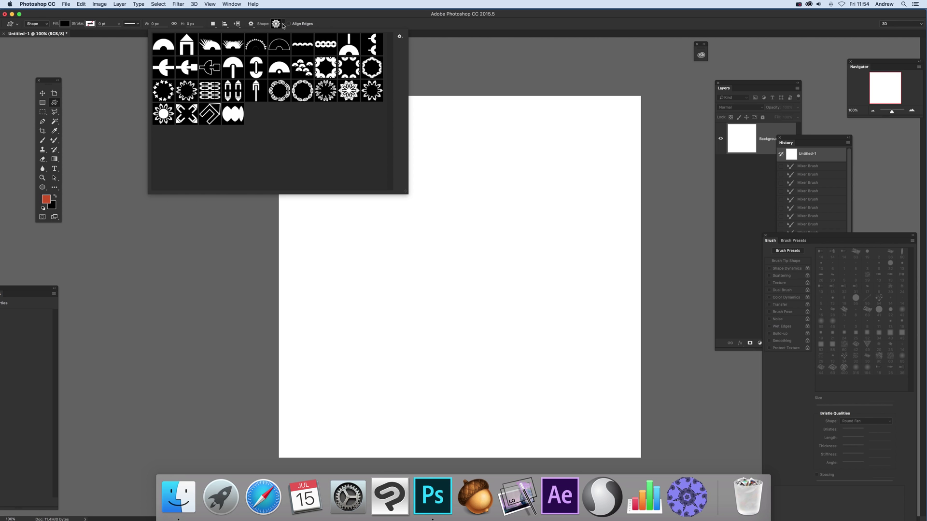
pyautogui.click(353, 92)
pyautogui.click(389, 179)
pyautogui.moveTo(307, 136); pyautogui.dragTo(604, 410)
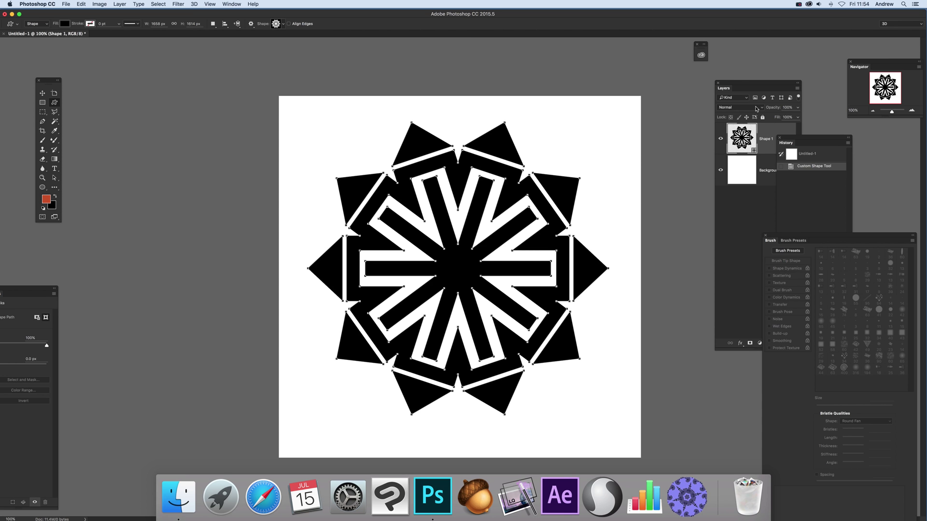
# Step: Add a new empty Layer 1 via Layer > New > Layer
pyautogui.click(121, 4)
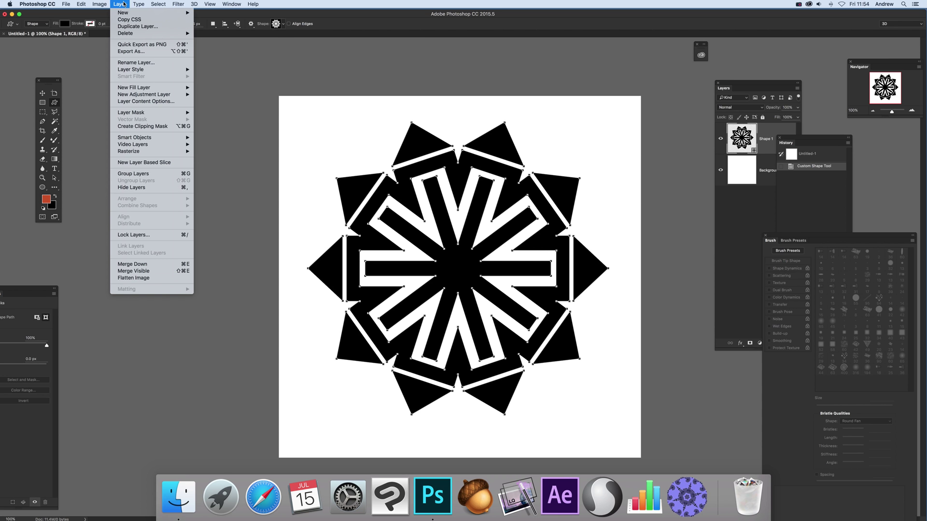
pyautogui.moveTo(145, 13)
pyautogui.click(210, 15)
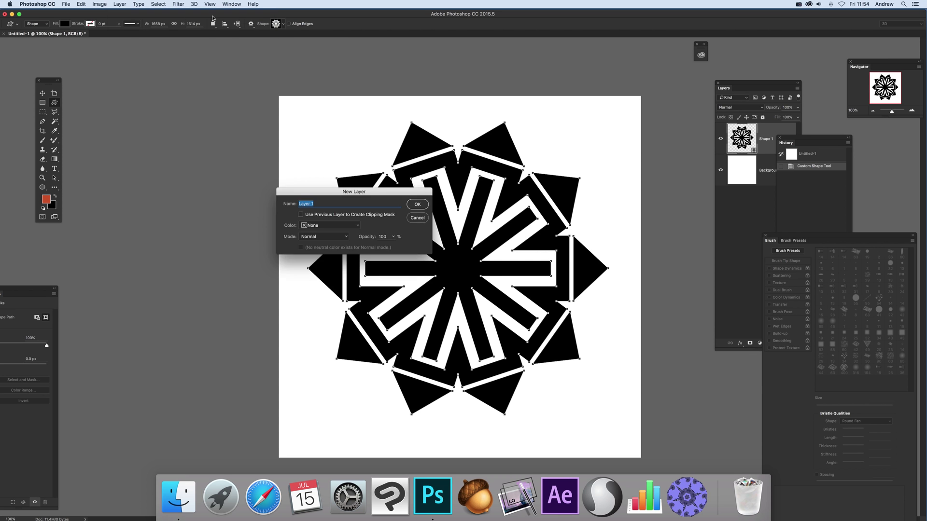
pyautogui.click(417, 203)
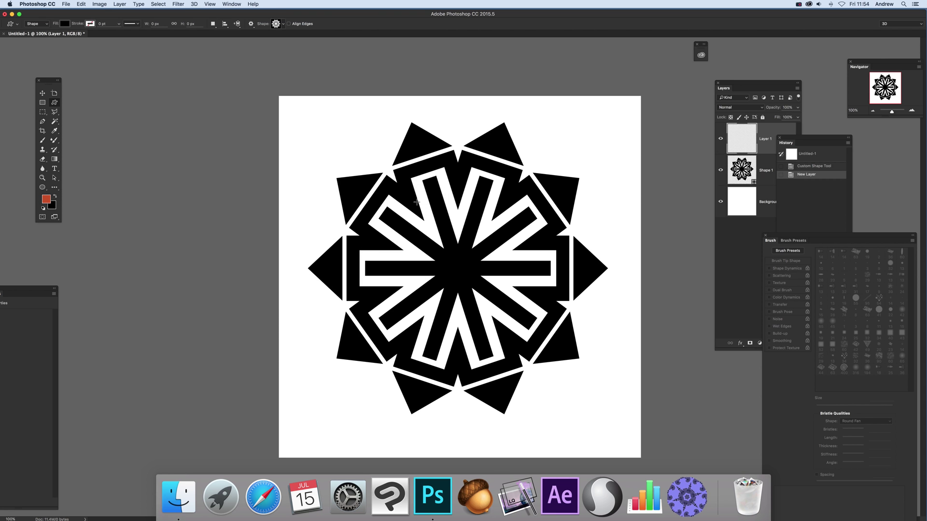
# Step: Switch to the Mixer Brush Tool and enable Sample All Layers
pyautogui.click(54, 140)
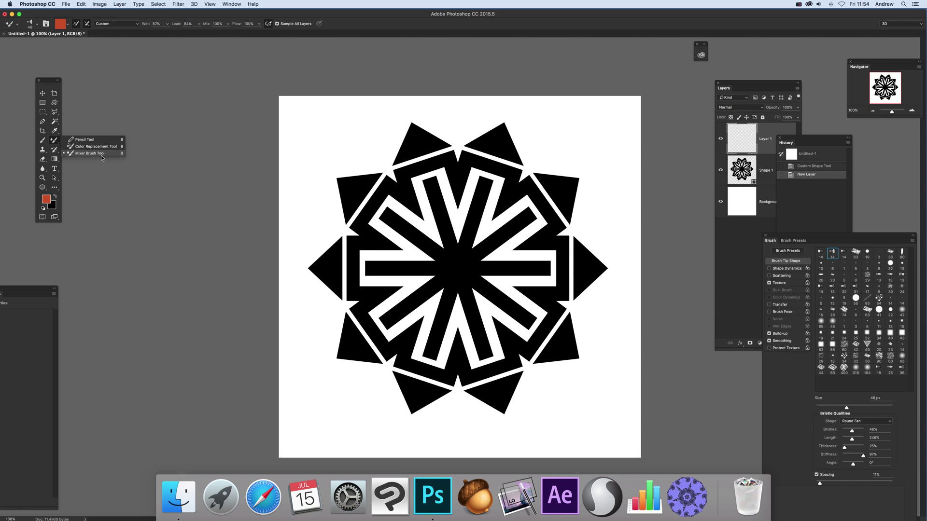
pyautogui.click(102, 154)
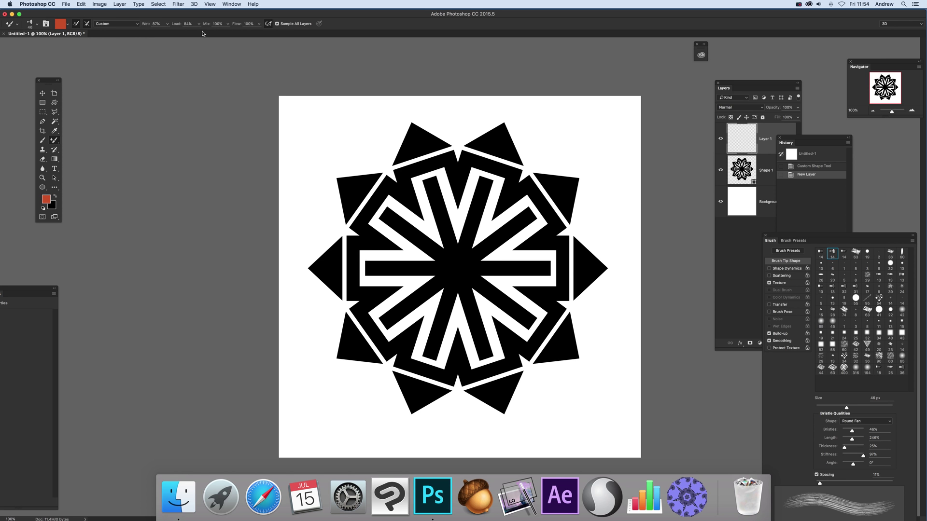
pyautogui.click(268, 26)
pyautogui.click(750, 141)
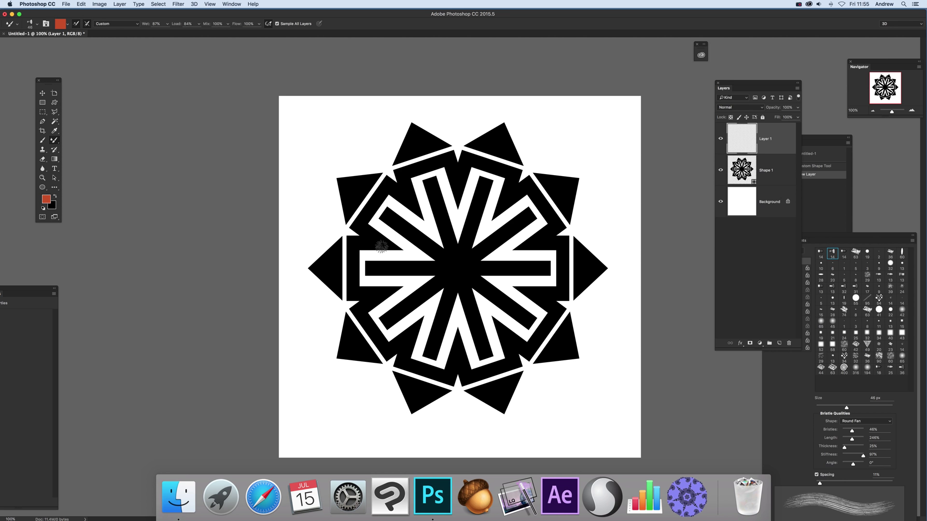
# Step: Restore red as the foreground colour and smear bristle strokes over the star's left arms
pyautogui.click(56, 198)
pyautogui.click(55, 196)
pyautogui.moveTo(415, 179)
pyautogui.mouseDown()
pyautogui.moveTo(425, 214)
pyautogui.moveTo(409, 207)
pyautogui.moveTo(400, 174)
pyautogui.moveTo(416, 208)
pyautogui.moveTo(407, 179)
pyautogui.moveTo(450, 164)
pyautogui.moveTo(414, 170)
pyautogui.moveTo(450, 157)
pyautogui.moveTo(436, 164)
pyautogui.moveTo(459, 188)
pyautogui.moveTo(447, 163)
pyautogui.moveTo(458, 184)
pyautogui.moveTo(471, 158)
pyautogui.moveTo(460, 210)
pyautogui.moveTo(489, 173)
pyautogui.moveTo(467, 183)
pyautogui.moveTo(469, 158)
pyautogui.moveTo(500, 173)
pyautogui.moveTo(476, 154)
pyautogui.moveTo(507, 167)
pyautogui.moveTo(502, 211)
pyautogui.moveTo(514, 200)
pyautogui.moveTo(504, 195)
pyautogui.moveTo(529, 183)
pyautogui.moveTo(519, 193)
pyautogui.moveTo(536, 197)
pyautogui.moveTo(531, 187)
pyautogui.moveTo(551, 217)
pyautogui.moveTo(529, 247)
pyautogui.moveTo(547, 235)
pyautogui.moveTo(559, 244)
pyautogui.moveTo(556, 236)
pyautogui.moveTo(563, 290)
pyautogui.moveTo(520, 284)
pyautogui.moveTo(553, 312)
pyautogui.moveTo(548, 306)
pyautogui.moveTo(544, 335)
pyautogui.moveTo(529, 347)
pyautogui.moveTo(501, 328)
pyautogui.moveTo(508, 364)
pyautogui.moveTo(514, 345)
pyautogui.moveTo(486, 375)
pyautogui.moveTo(463, 382)
pyautogui.moveTo(462, 326)
pyautogui.moveTo(451, 376)
pyautogui.moveTo(425, 379)
pyautogui.moveTo(407, 365)
pyautogui.mouseUp()
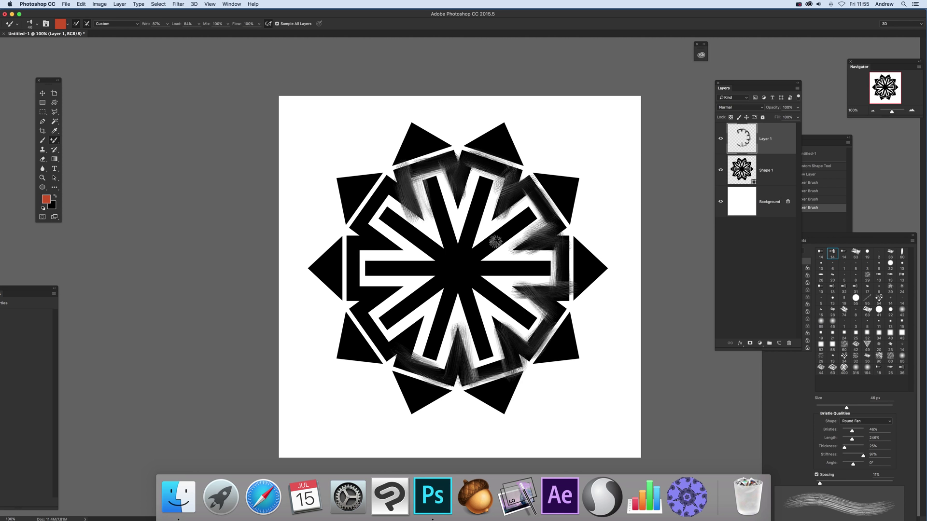
pyautogui.moveTo(395, 330)
pyautogui.mouseDown()
pyautogui.moveTo(403, 358)
pyautogui.moveTo(412, 338)
pyautogui.moveTo(382, 350)
pyautogui.moveTo(386, 338)
pyautogui.moveTo(372, 333)
pyautogui.moveTo(363, 302)
pyautogui.mouseUp()
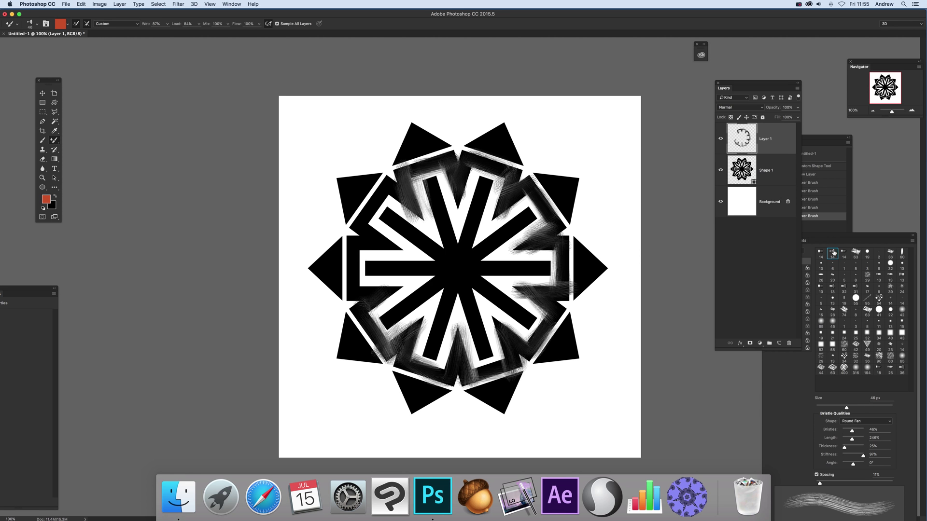
pyautogui.click(822, 237)
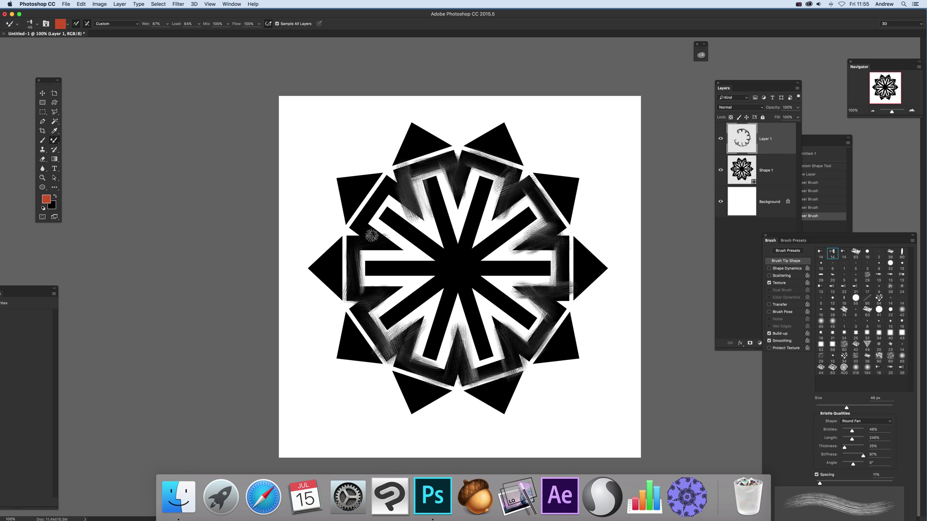
# Step: Roughen the lower-left, lower-right and top-left triangle edges with more bristle strokes
pyautogui.moveTo(379, 196)
pyautogui.mouseDown()
pyautogui.moveTo(367, 220)
pyautogui.moveTo(384, 182)
pyautogui.moveTo(402, 199)
pyautogui.moveTo(362, 180)
pyautogui.moveTo(371, 179)
pyautogui.moveTo(344, 186)
pyautogui.moveTo(327, 274)
pyautogui.moveTo(340, 274)
pyautogui.moveTo(319, 283)
pyautogui.mouseUp()
pyautogui.moveTo(355, 334); pyautogui.dragTo(348, 362)
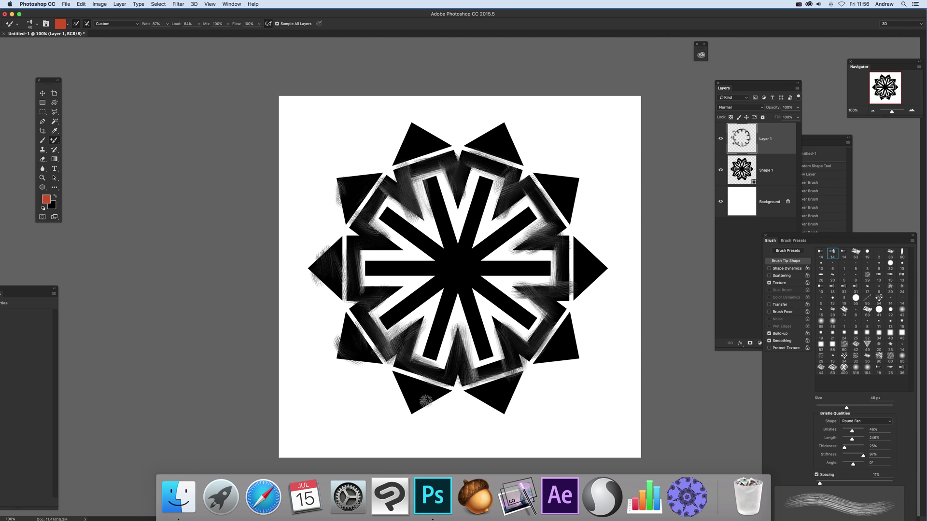
pyautogui.moveTo(425, 394)
pyautogui.mouseDown()
pyautogui.moveTo(385, 383)
pyautogui.moveTo(396, 392)
pyautogui.moveTo(392, 378)
pyautogui.moveTo(398, 401)
pyautogui.moveTo(388, 373)
pyautogui.moveTo(460, 402)
pyautogui.moveTo(460, 386)
pyautogui.moveTo(424, 403)
pyautogui.moveTo(433, 392)
pyautogui.moveTo(505, 386)
pyautogui.mouseUp()
pyautogui.moveTo(568, 327)
pyautogui.mouseDown()
pyautogui.moveTo(540, 356)
pyautogui.moveTo(536, 338)
pyautogui.moveTo(572, 338)
pyautogui.moveTo(577, 294)
pyautogui.moveTo(599, 270)
pyautogui.moveTo(573, 248)
pyautogui.moveTo(599, 261)
pyautogui.moveTo(570, 285)
pyautogui.moveTo(559, 200)
pyautogui.moveTo(577, 191)
pyautogui.moveTo(490, 132)
pyautogui.moveTo(483, 164)
pyautogui.mouseUp()
pyautogui.moveTo(421, 137)
pyautogui.mouseDown()
pyautogui.moveTo(408, 133)
pyautogui.moveTo(399, 150)
pyautogui.moveTo(452, 144)
pyautogui.mouseUp()
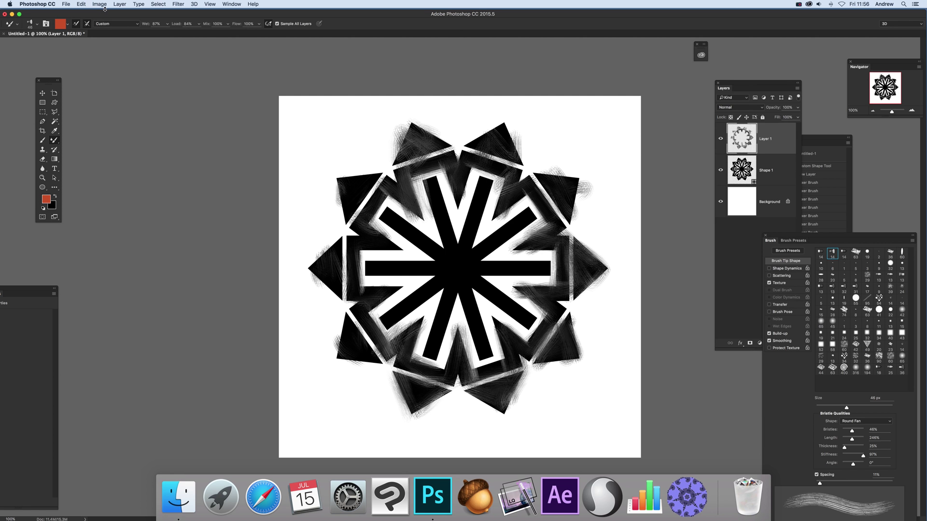
pyautogui.click(125, 5)
# Step: Apply Bevel & Emboss to Layer 1 with Soften reduced to 4, then hide Layer 1
pyautogui.moveTo(150, 70)
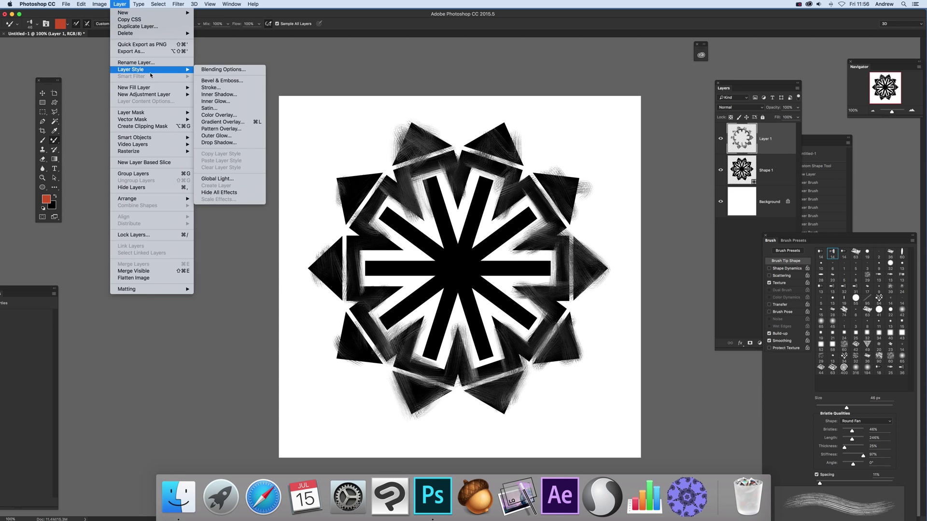
pyautogui.click(222, 81)
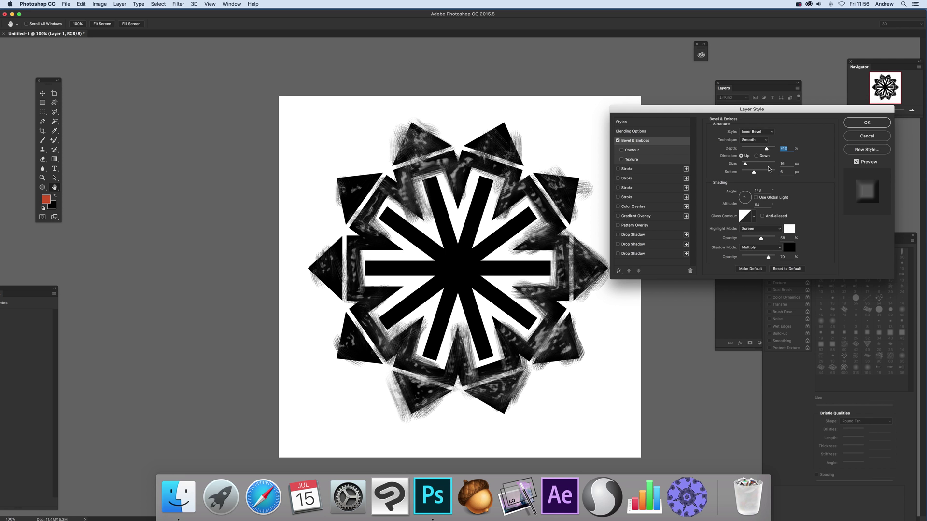
pyautogui.moveTo(754, 173); pyautogui.dragTo(743, 198)
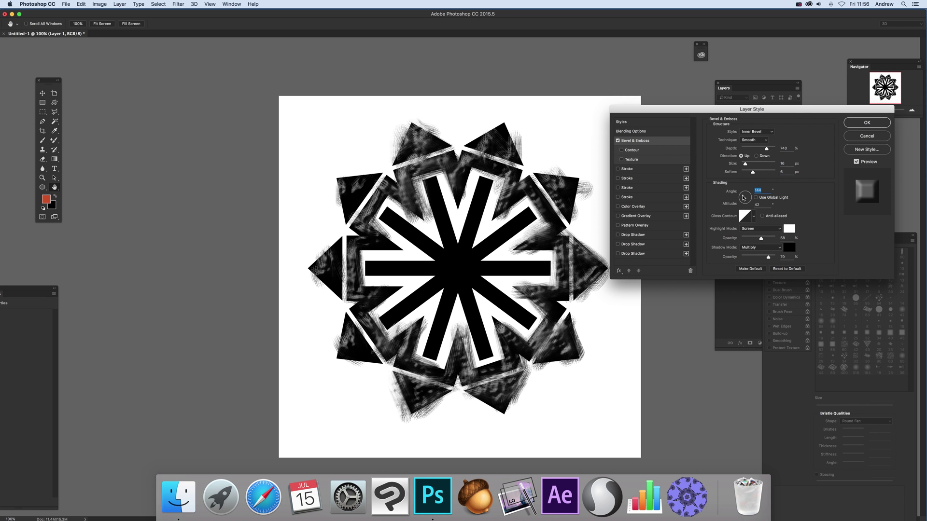
pyautogui.click(882, 122)
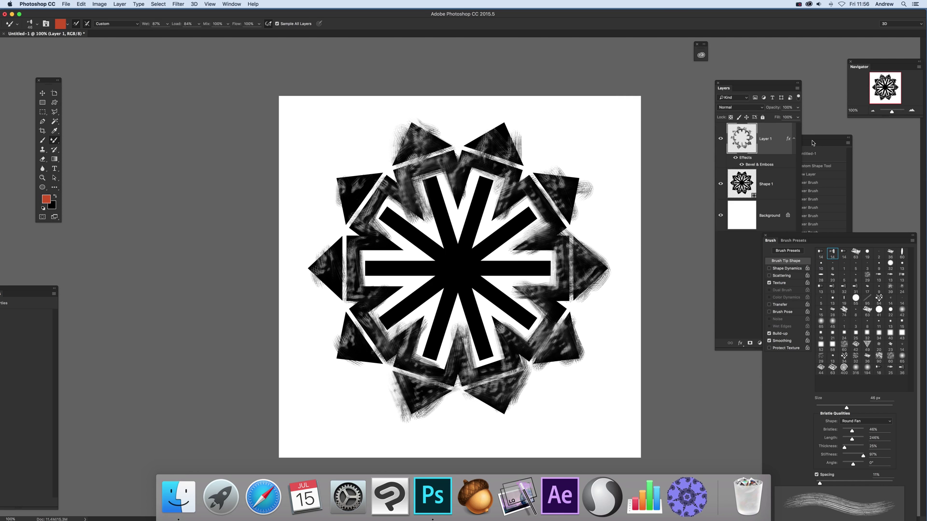
pyautogui.click(720, 139)
# Step: Add a new Layer 2 and paint a dark diagonal stroke across the centre
pyautogui.click(115, 3)
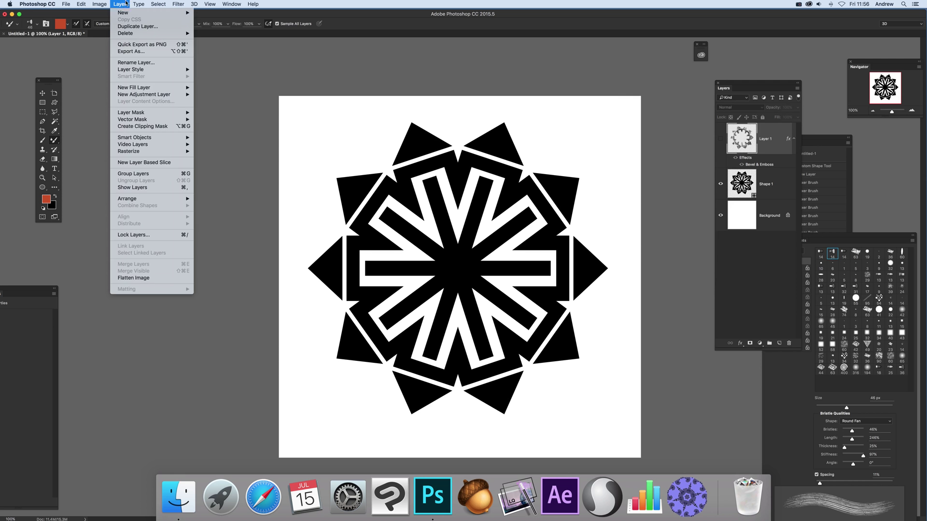
pyautogui.moveTo(159, 13)
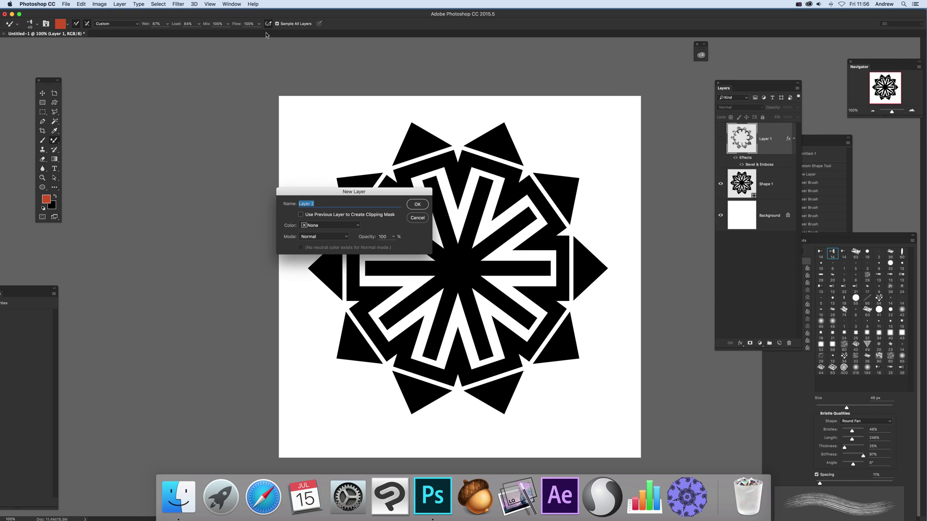
pyautogui.click(417, 204)
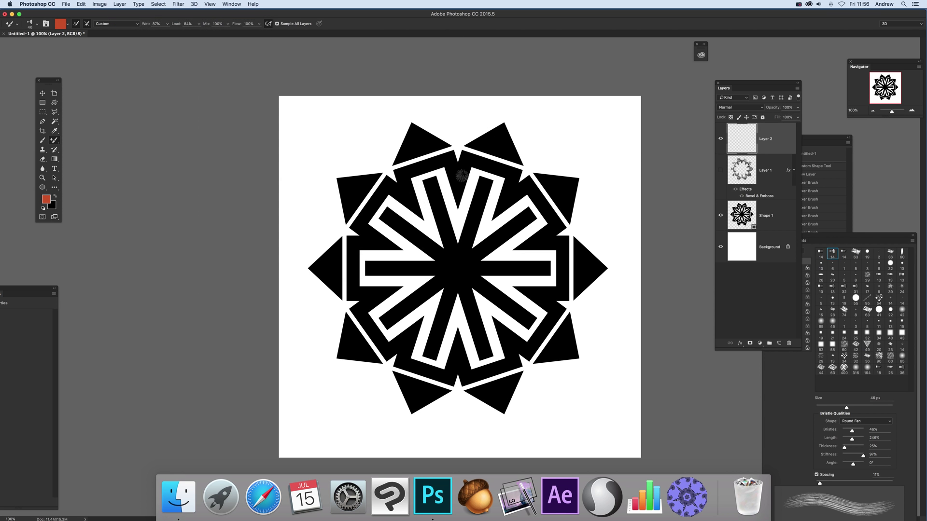
pyautogui.moveTo(486, 193)
pyautogui.mouseDown()
pyautogui.moveTo(445, 315)
pyautogui.moveTo(473, 240)
pyautogui.moveTo(454, 248)
pyautogui.moveTo(437, 359)
pyautogui.mouseUp()
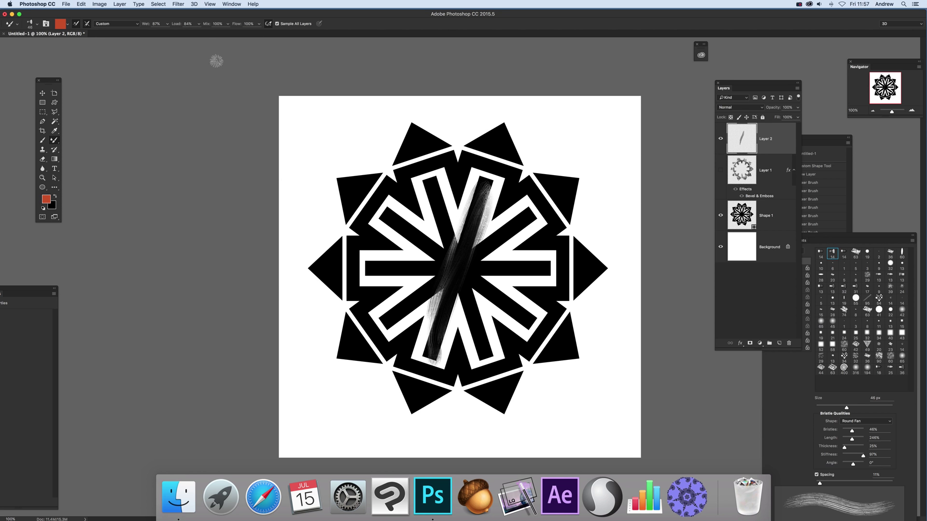
# Step: Adjust the mix amount and smear brown over the centre X, lower-left bar, left point and horizontal bar
pyautogui.click(228, 25)
pyautogui.click(436, 190)
pyautogui.moveTo(427, 184)
pyautogui.mouseDown()
pyautogui.moveTo(483, 338)
pyautogui.moveTo(449, 249)
pyautogui.moveTo(466, 289)
pyautogui.mouseUp()
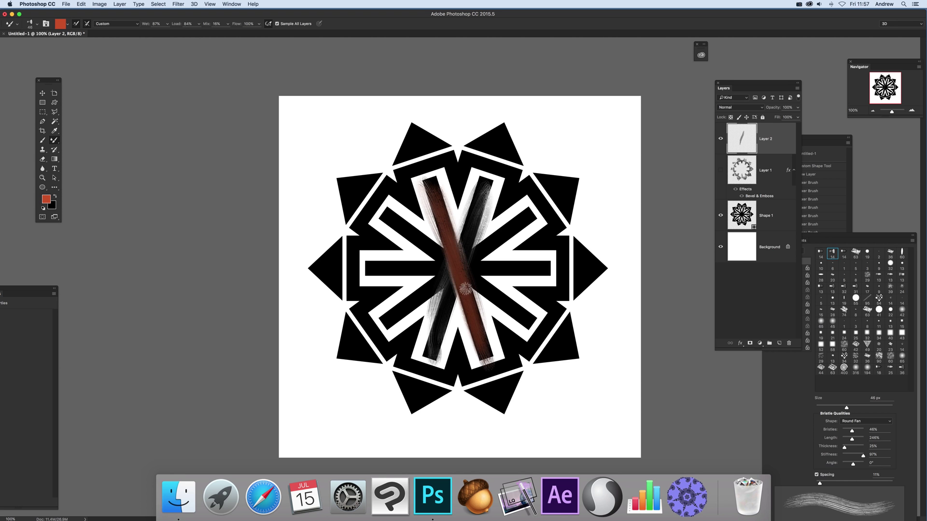
pyautogui.moveTo(437, 251)
pyautogui.mouseDown()
pyautogui.moveTo(387, 212)
pyautogui.moveTo(485, 293)
pyautogui.moveTo(390, 221)
pyautogui.moveTo(465, 288)
pyautogui.moveTo(493, 198)
pyautogui.moveTo(438, 321)
pyautogui.moveTo(483, 186)
pyautogui.mouseUp()
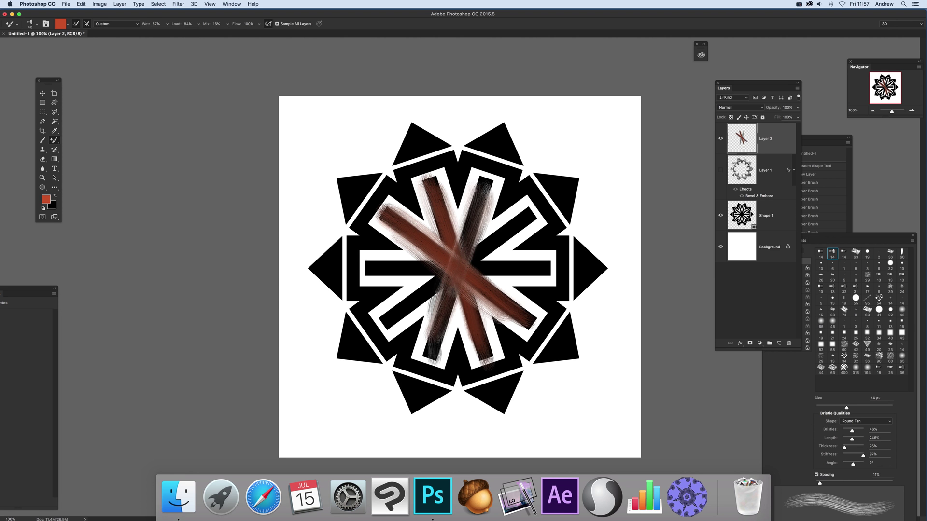
pyautogui.moveTo(473, 237)
pyautogui.mouseDown()
pyautogui.moveTo(437, 331)
pyautogui.moveTo(403, 321)
pyautogui.moveTo(420, 299)
pyautogui.moveTo(396, 313)
pyautogui.mouseUp()
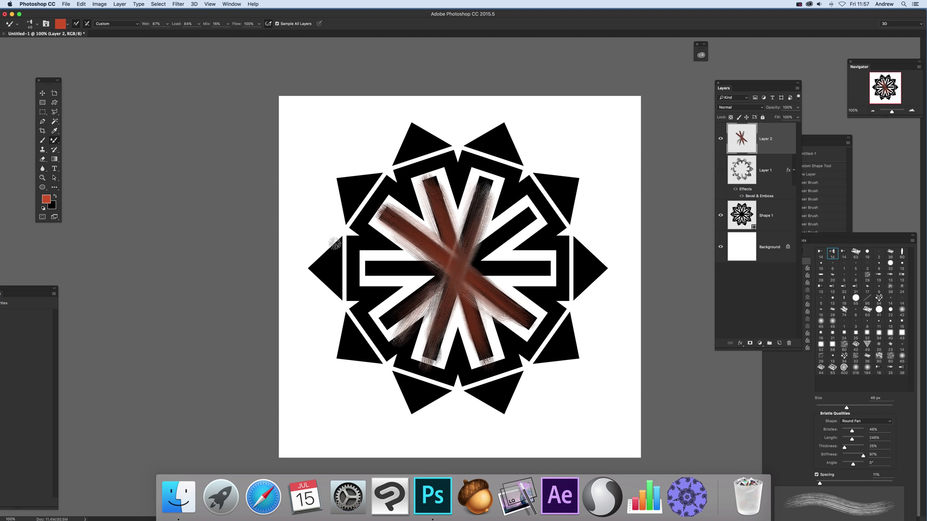
pyautogui.moveTo(335, 243)
pyautogui.mouseDown()
pyautogui.moveTo(334, 277)
pyautogui.moveTo(321, 269)
pyautogui.moveTo(321, 223)
pyautogui.moveTo(357, 174)
pyautogui.moveTo(353, 193)
pyautogui.mouseUp()
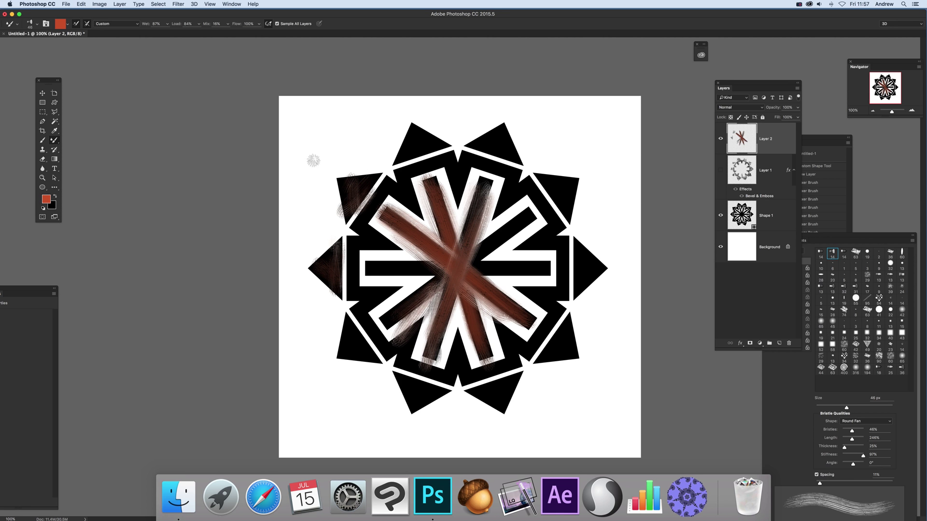
pyautogui.moveTo(411, 276)
pyautogui.mouseDown()
pyautogui.moveTo(482, 265)
pyautogui.moveTo(405, 266)
pyautogui.moveTo(552, 278)
pyautogui.moveTo(386, 276)
pyautogui.moveTo(524, 272)
pyautogui.moveTo(377, 260)
pyautogui.moveTo(414, 286)
pyautogui.moveTo(506, 240)
pyautogui.moveTo(428, 290)
pyautogui.moveTo(458, 268)
pyautogui.mouseUp()
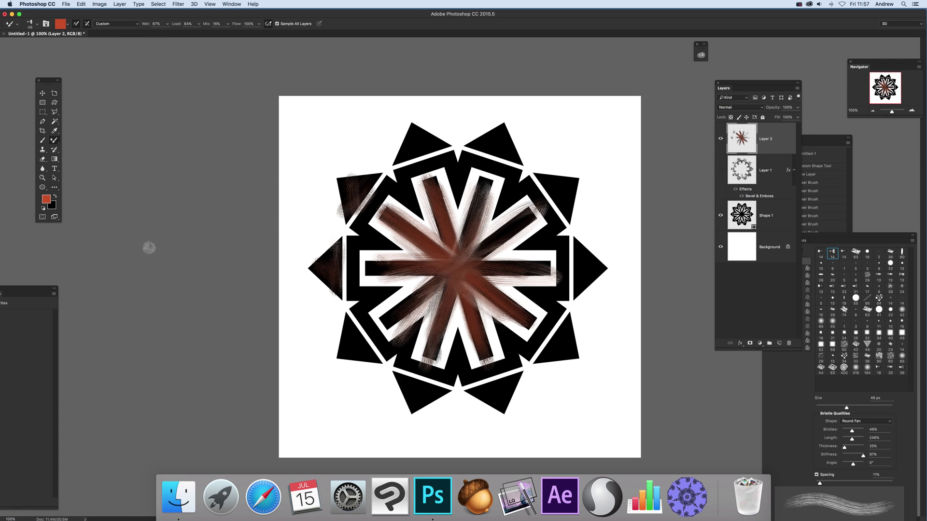
pyautogui.click(67, 25)
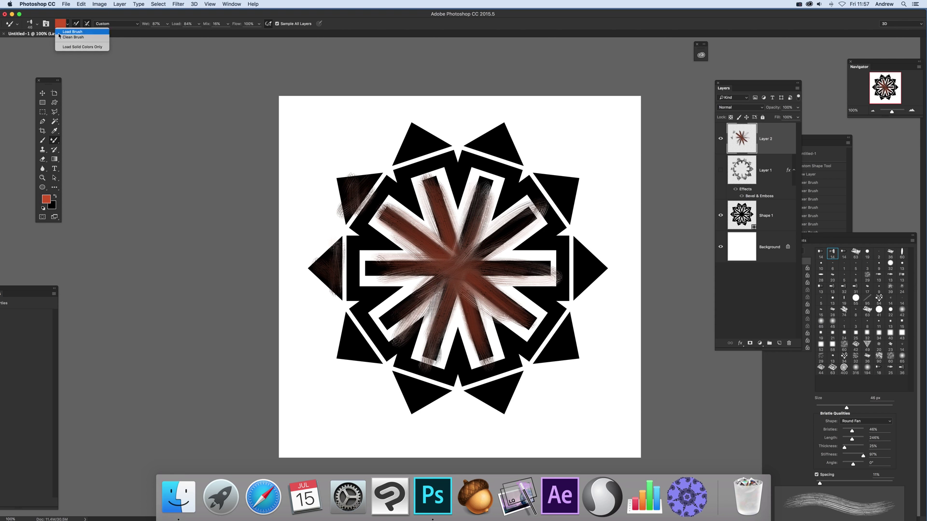
# Step: Change the foreground paint colour to blue in the Color Picker
pyautogui.click(47, 202)
pyautogui.click(46, 202)
pyautogui.moveTo(335, 198)
pyautogui.mouseDown()
pyautogui.moveTo(364, 177)
pyautogui.moveTo(336, 162)
pyautogui.moveTo(342, 146)
pyautogui.mouseUp()
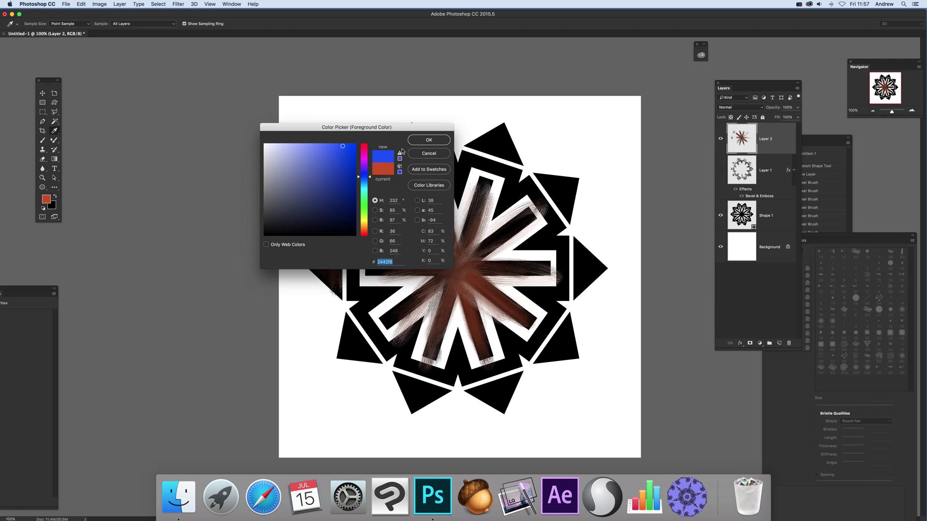
pyautogui.click(423, 141)
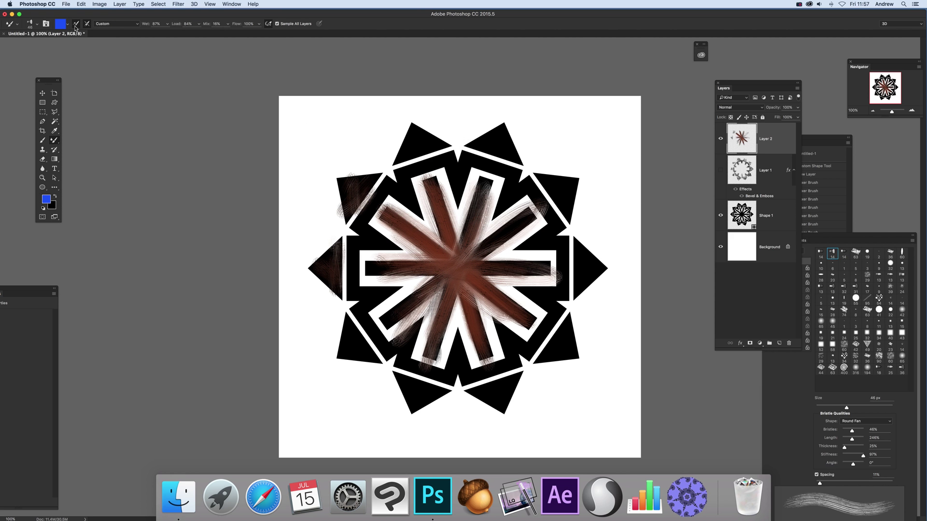
# Step: Brush blue strokes over the left, top, right and lower-right outer triangles
pyautogui.moveTo(325, 300)
pyautogui.mouseDown()
pyautogui.moveTo(333, 291)
pyautogui.moveTo(332, 257)
pyautogui.moveTo(316, 282)
pyautogui.moveTo(323, 277)
pyautogui.mouseUp()
pyautogui.moveTo(362, 197)
pyautogui.mouseDown()
pyautogui.moveTo(354, 186)
pyautogui.moveTo(349, 202)
pyautogui.mouseUp()
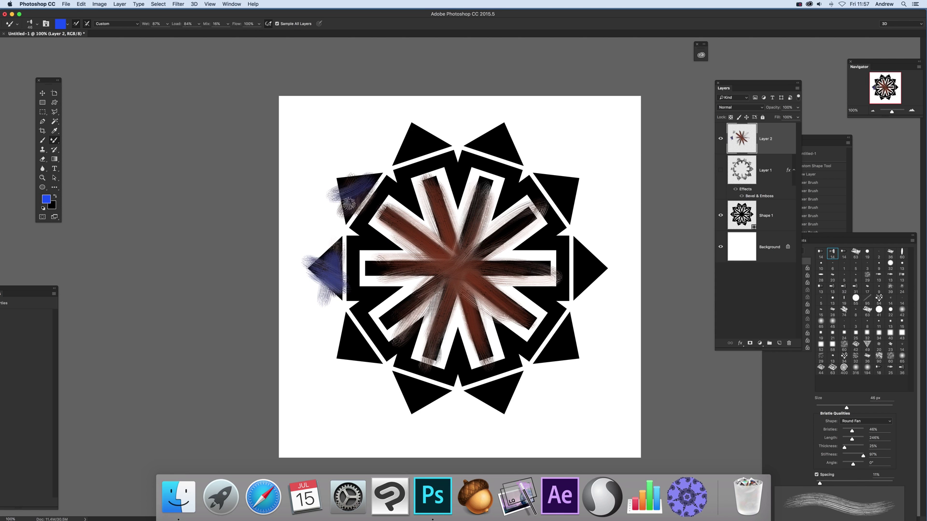
pyautogui.moveTo(409, 161)
pyautogui.mouseDown()
pyautogui.moveTo(393, 159)
pyautogui.moveTo(429, 144)
pyautogui.moveTo(418, 129)
pyautogui.mouseUp()
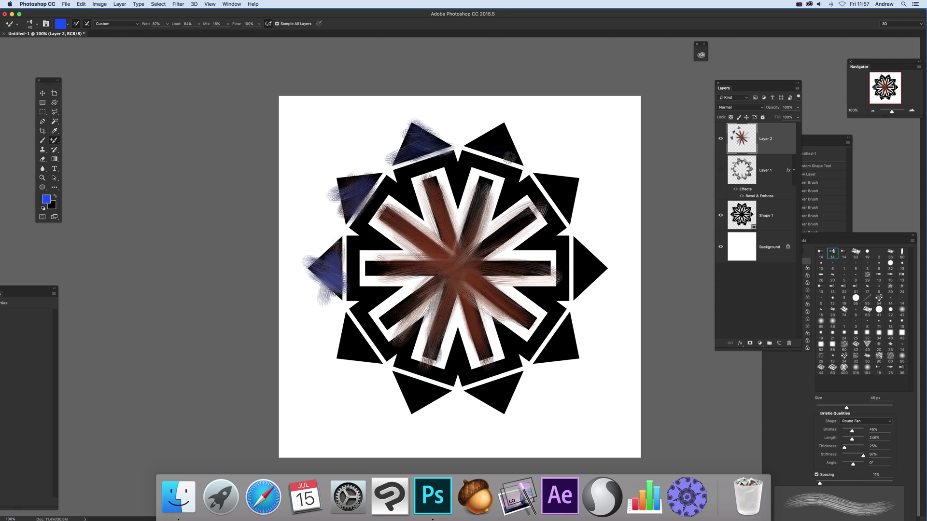
pyautogui.moveTo(509, 157); pyautogui.dragTo(502, 145)
pyautogui.moveTo(560, 186)
pyautogui.mouseDown()
pyautogui.moveTo(555, 201)
pyautogui.moveTo(580, 208)
pyautogui.mouseUp()
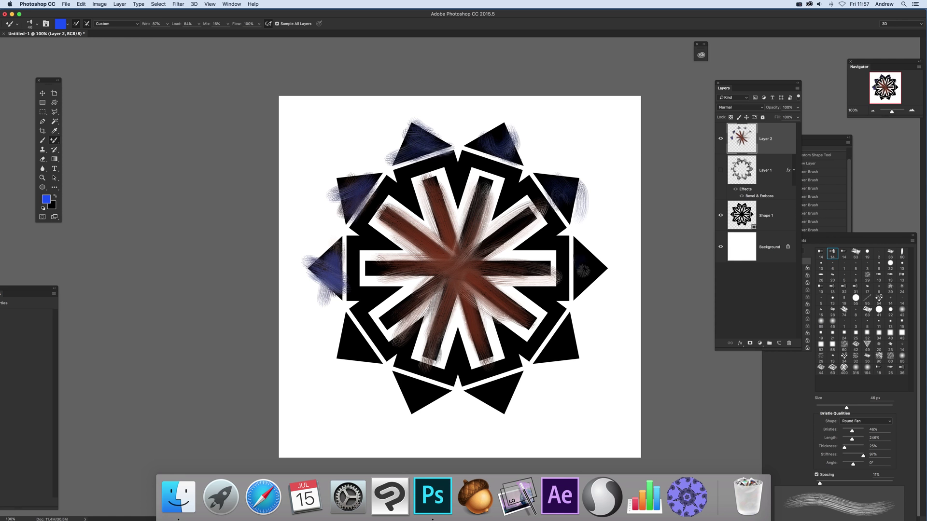
pyautogui.moveTo(583, 270)
pyautogui.mouseDown()
pyautogui.moveTo(597, 268)
pyautogui.moveTo(559, 315)
pyautogui.moveTo(560, 345)
pyautogui.moveTo(511, 372)
pyautogui.moveTo(488, 398)
pyautogui.moveTo(502, 403)
pyautogui.moveTo(397, 384)
pyautogui.moveTo(342, 325)
pyautogui.moveTo(357, 337)
pyautogui.moveTo(346, 339)
pyautogui.mouseUp()
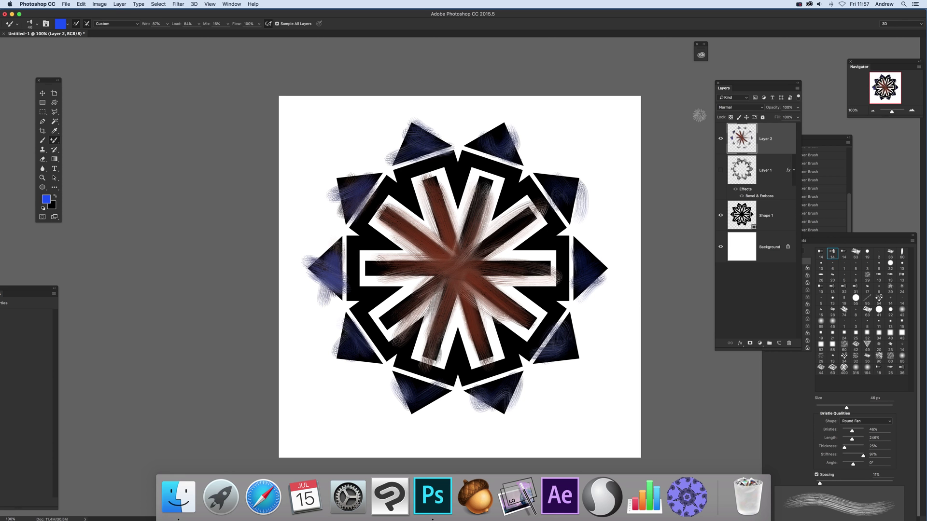
# Step: Give Layer 2 a Bevel & Emboss with a changed lighting angle, then hide Layer 2
pyautogui.click(115, 4)
pyautogui.moveTo(154, 69)
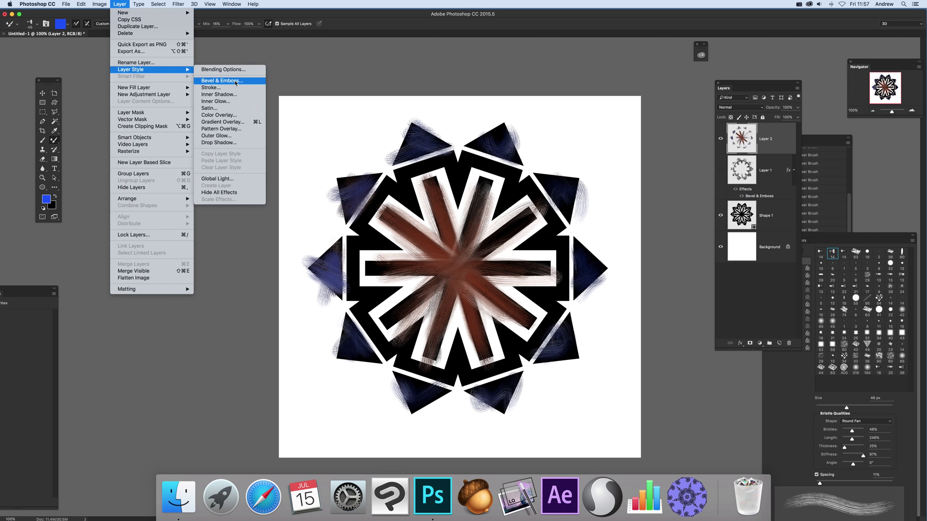
pyautogui.click(237, 80)
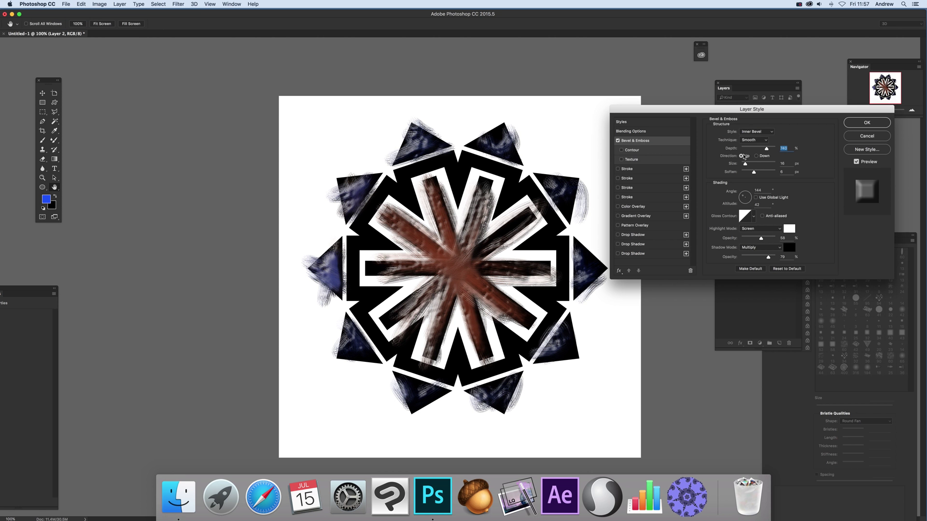
pyautogui.moveTo(744, 198); pyautogui.dragTo(745, 205)
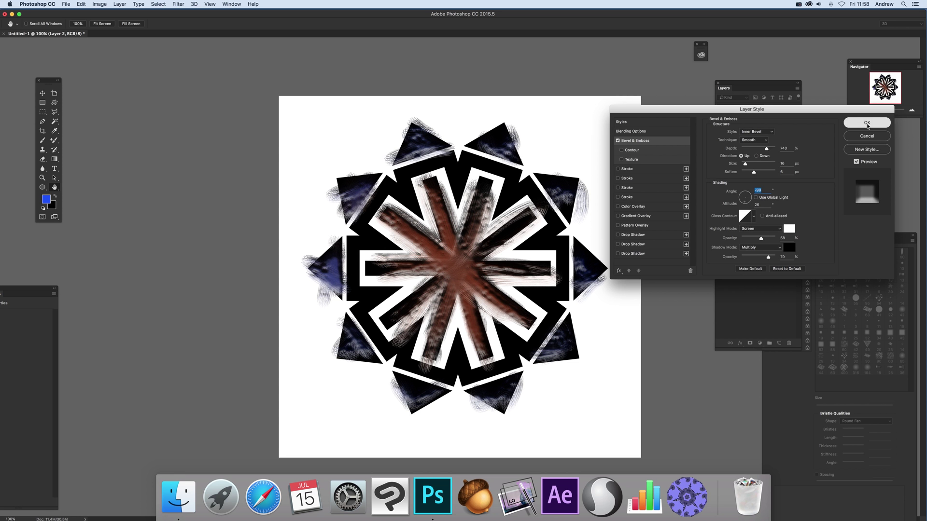
pyautogui.click(867, 124)
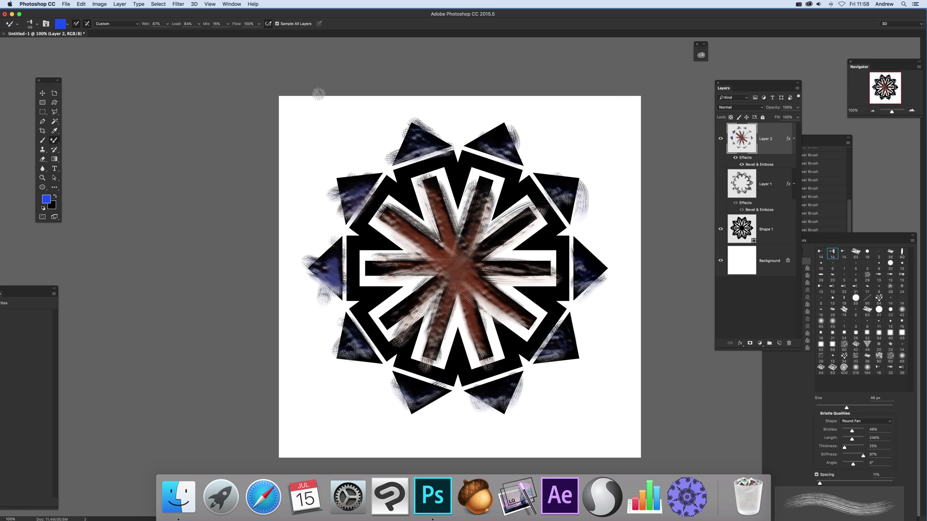
pyautogui.click(720, 139)
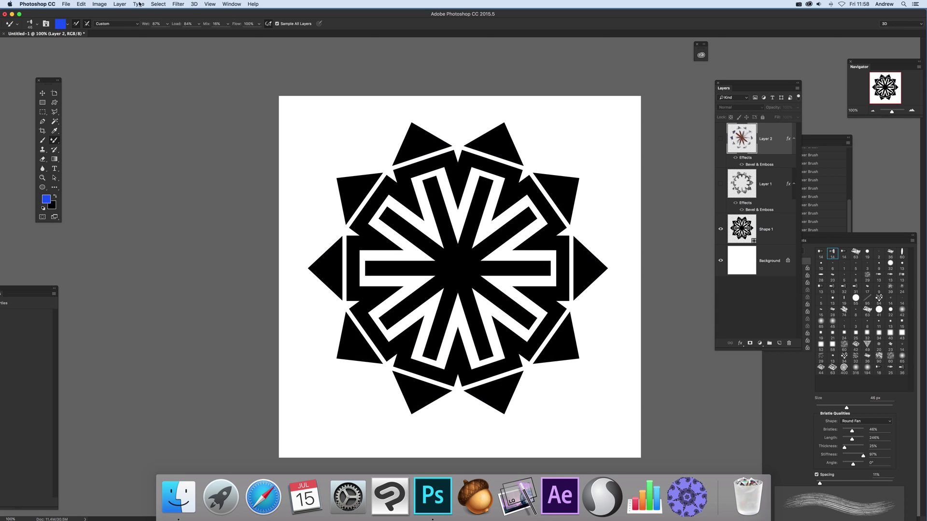
# Step: Add a new empty Layer 3 via Layer > New > Layer
pyautogui.click(119, 4)
pyautogui.moveTo(160, 12)
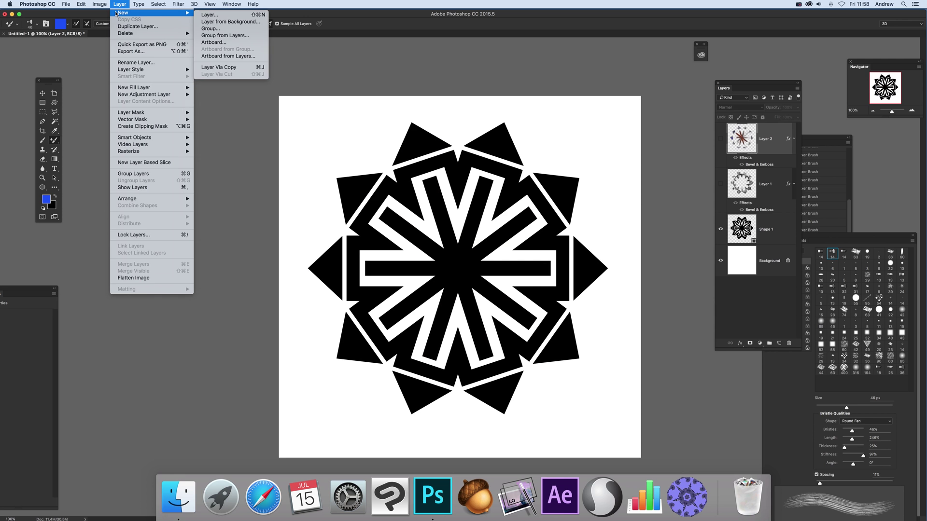
pyautogui.click(211, 15)
pyautogui.click(416, 205)
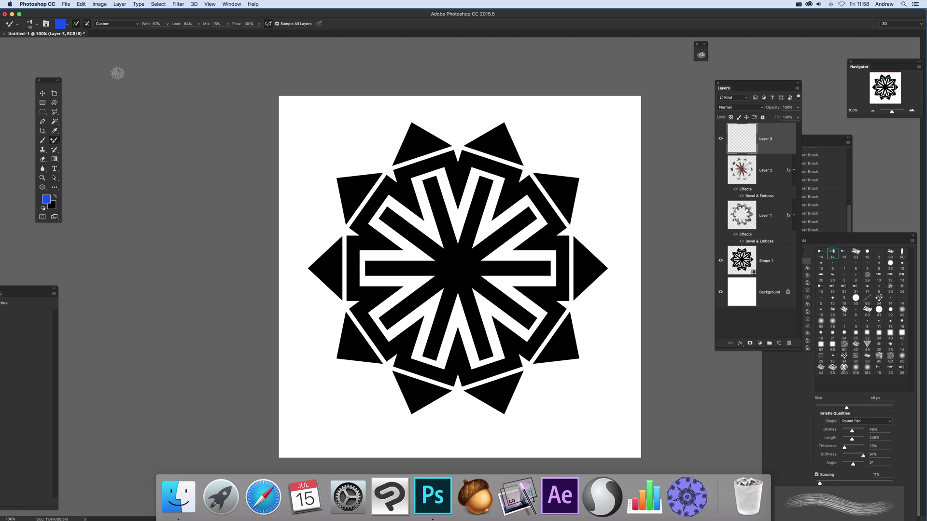
# Step: Lower the Mixer Brush mix to 55% and swirl blue-grey strokes in a ring around the centre
pyautogui.click(227, 25)
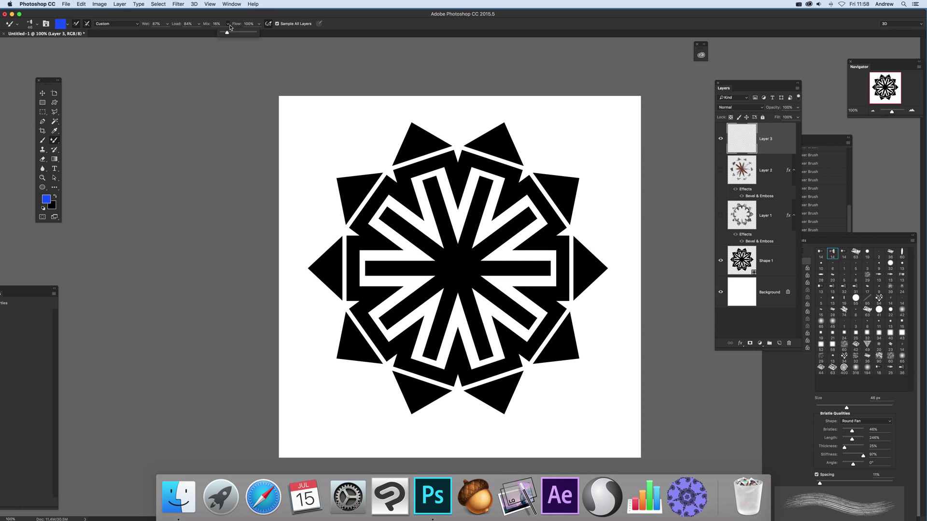
pyautogui.moveTo(250, 36); pyautogui.dragTo(242, 37)
pyautogui.press('Return')
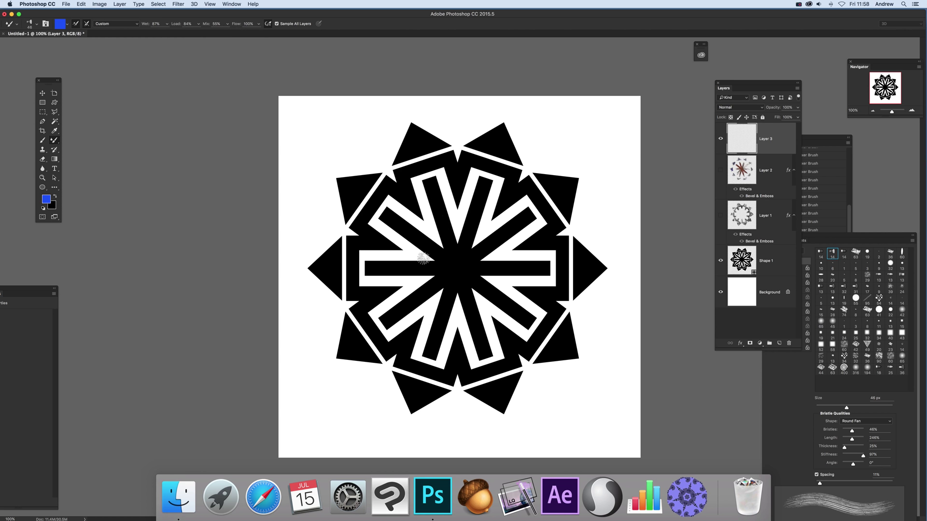
pyautogui.moveTo(434, 185); pyautogui.dragTo(426, 358)
pyautogui.moveTo(365, 232)
pyautogui.mouseDown()
pyautogui.moveTo(549, 280)
pyautogui.moveTo(483, 375)
pyautogui.moveTo(550, 261)
pyautogui.moveTo(471, 362)
pyautogui.moveTo(387, 202)
pyautogui.moveTo(338, 241)
pyautogui.moveTo(531, 314)
pyautogui.moveTo(545, 285)
pyautogui.moveTo(458, 372)
pyautogui.moveTo(536, 251)
pyautogui.moveTo(531, 309)
pyautogui.moveTo(386, 366)
pyautogui.moveTo(555, 290)
pyautogui.moveTo(459, 381)
pyautogui.moveTo(550, 271)
pyautogui.moveTo(507, 348)
pyautogui.moveTo(531, 299)
pyautogui.moveTo(386, 217)
pyautogui.moveTo(449, 210)
pyautogui.mouseUp()
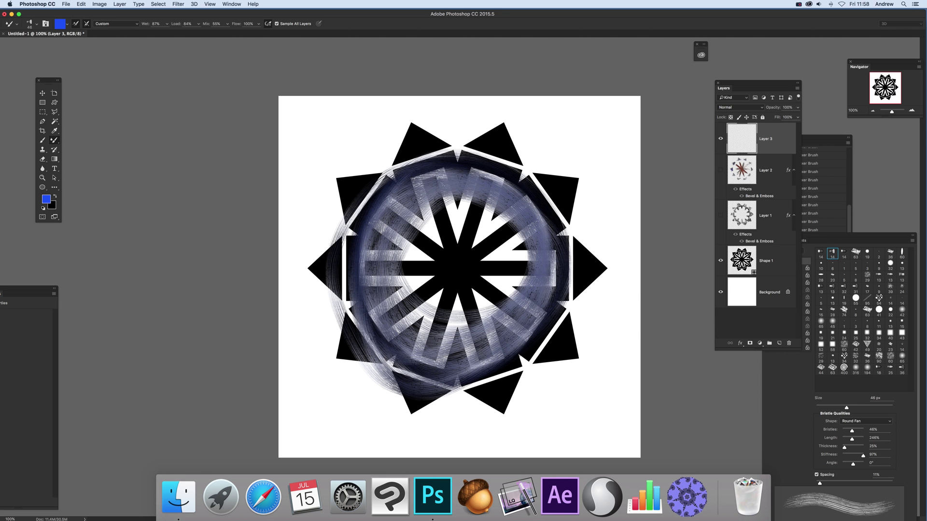
pyautogui.moveTo(410, 316)
pyautogui.mouseDown()
pyautogui.moveTo(512, 193)
pyautogui.moveTo(562, 243)
pyautogui.mouseUp()
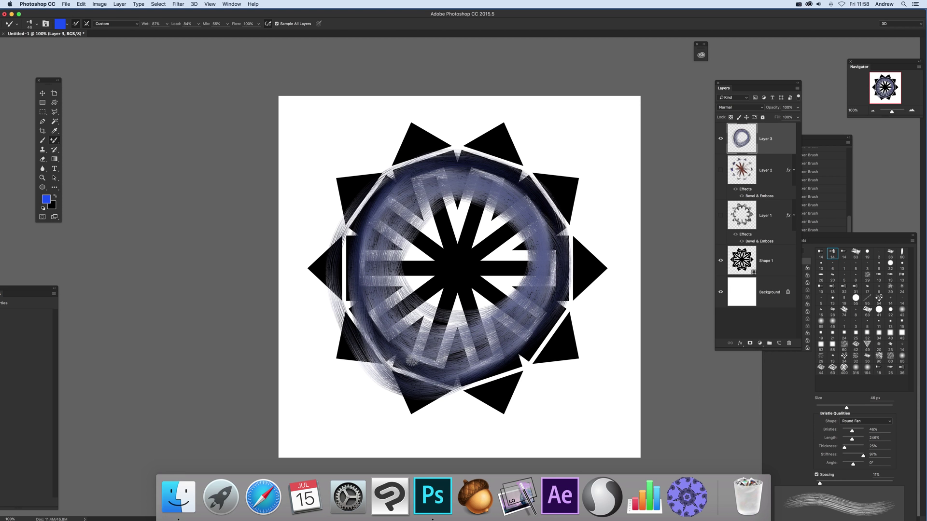
# Step: Add Bevel & Emboss to Layer 3 with lighting angle -63 and Depth lowered to 532%
pyautogui.click(117, 4)
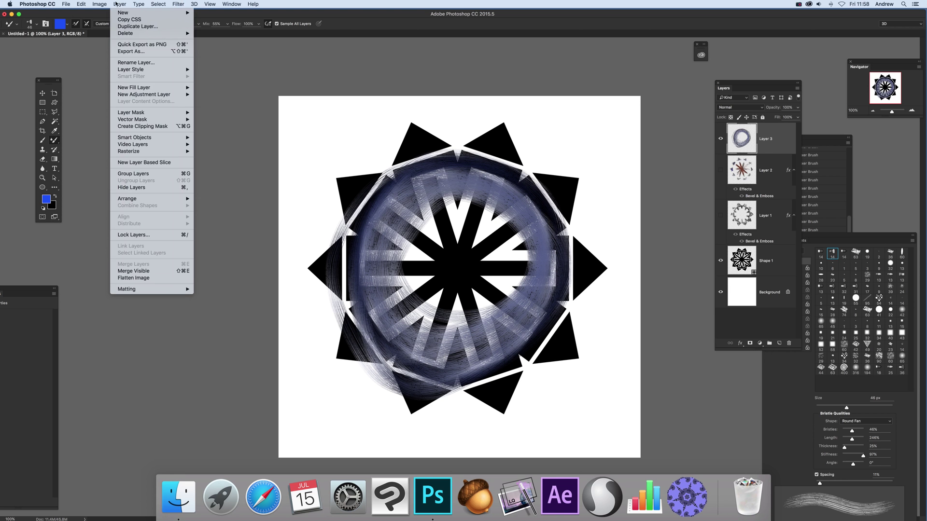
pyautogui.moveTo(159, 69)
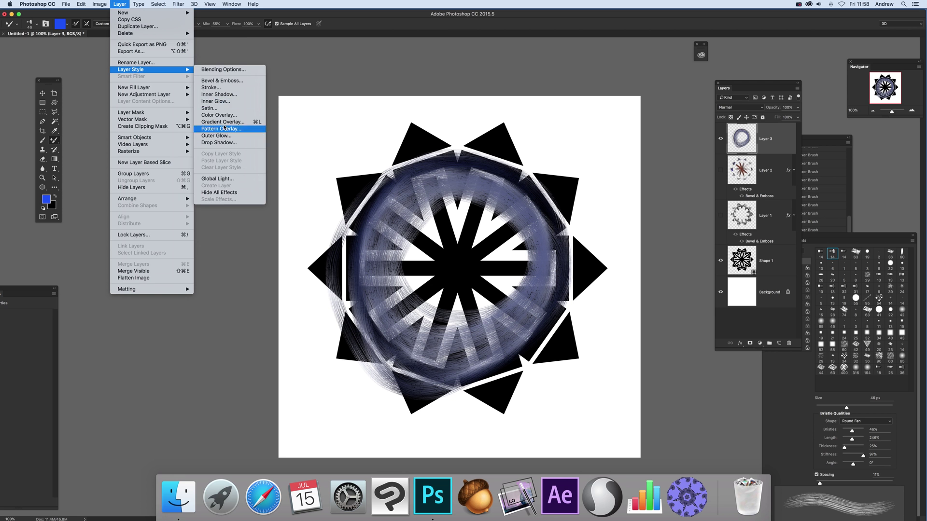
pyautogui.click(222, 81)
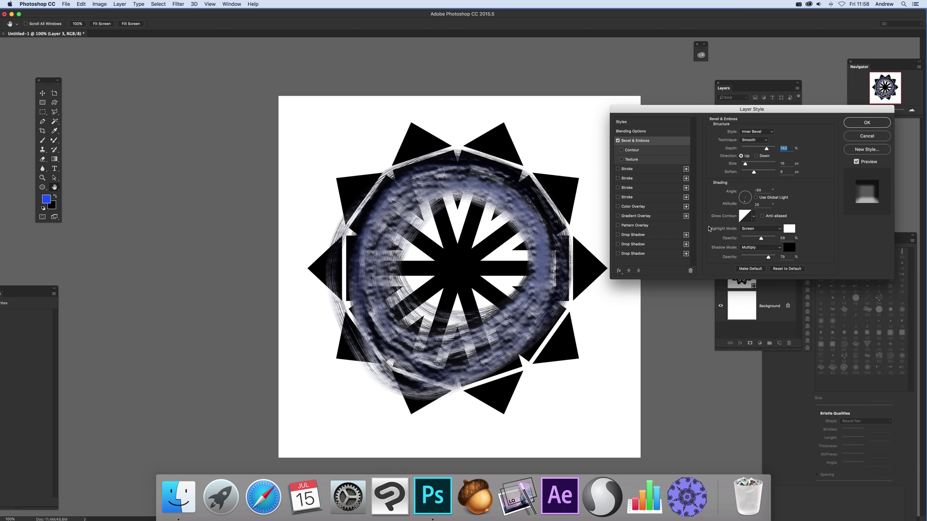
pyautogui.click(746, 199)
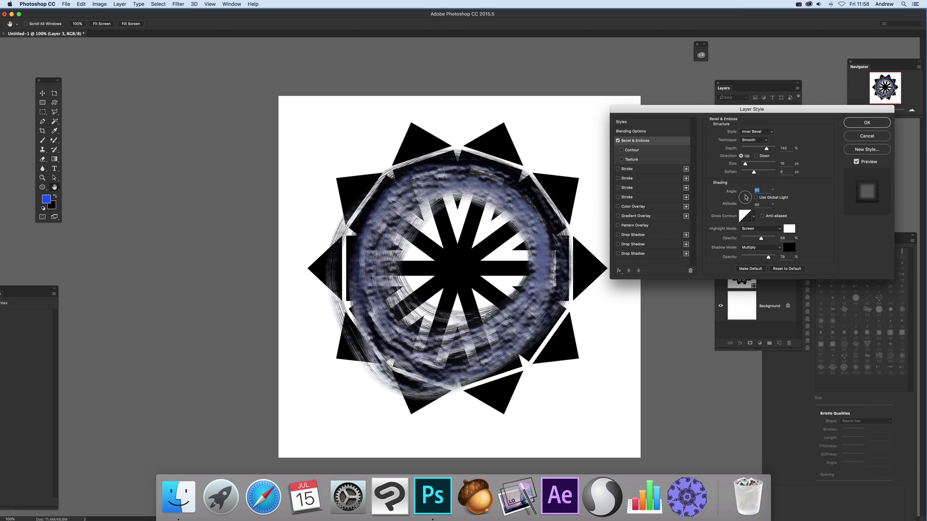
pyautogui.moveTo(746, 200); pyautogui.dragTo(747, 201)
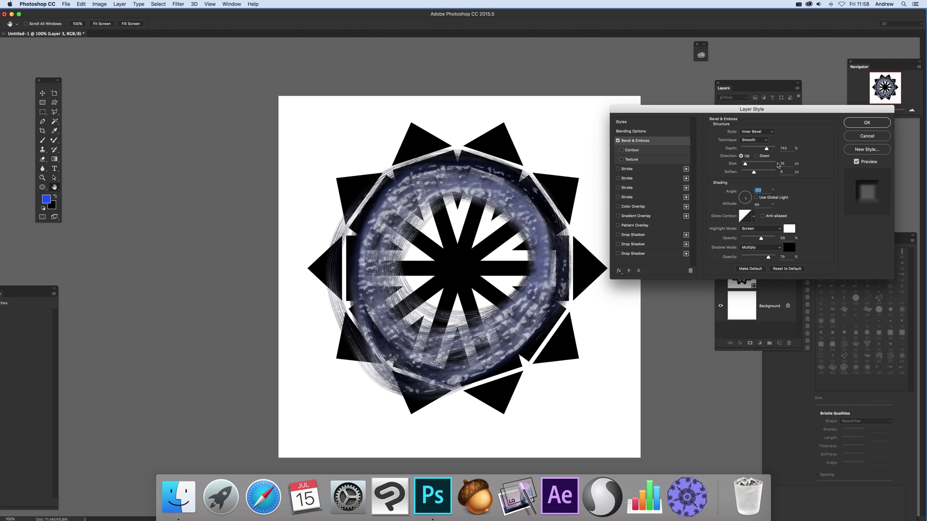
pyautogui.moveTo(766, 149); pyautogui.dragTo(747, 174)
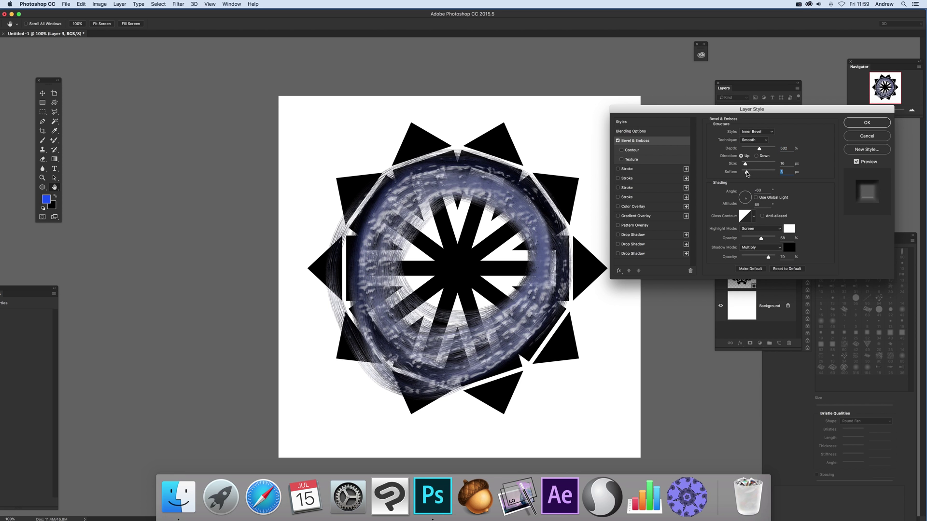
pyautogui.click(867, 123)
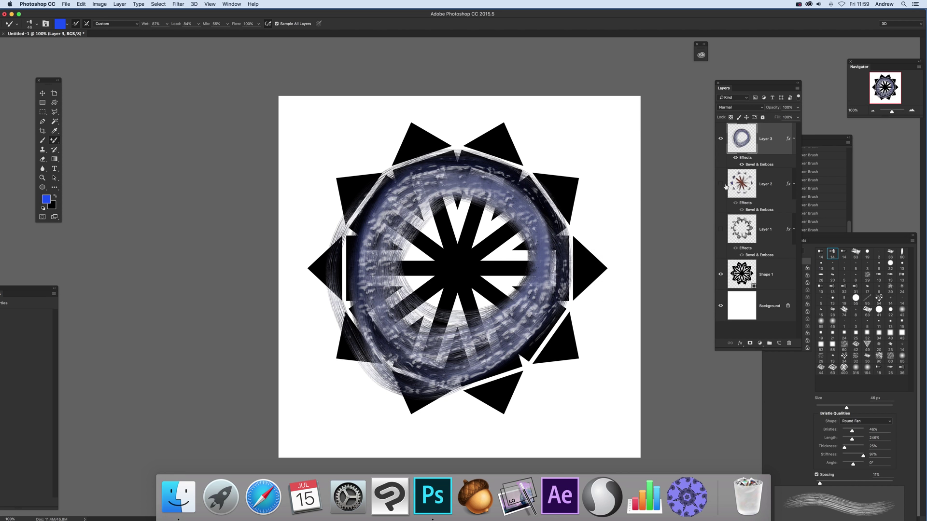
# Step: Show Layers 1 and 2, blur Layer 3 with a 4.3 Gaussian Blur, then select all layers
pyautogui.click(720, 184)
pyautogui.click(720, 227)
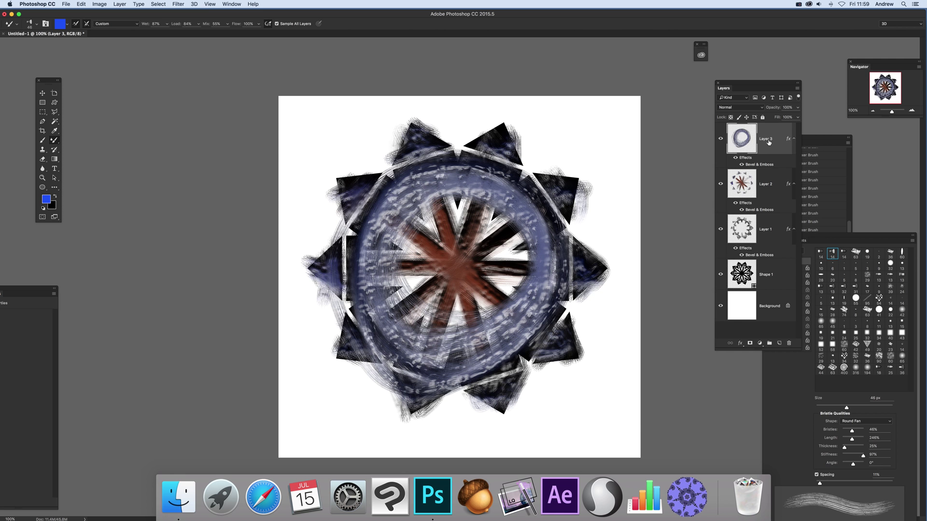
pyautogui.click(186, 3)
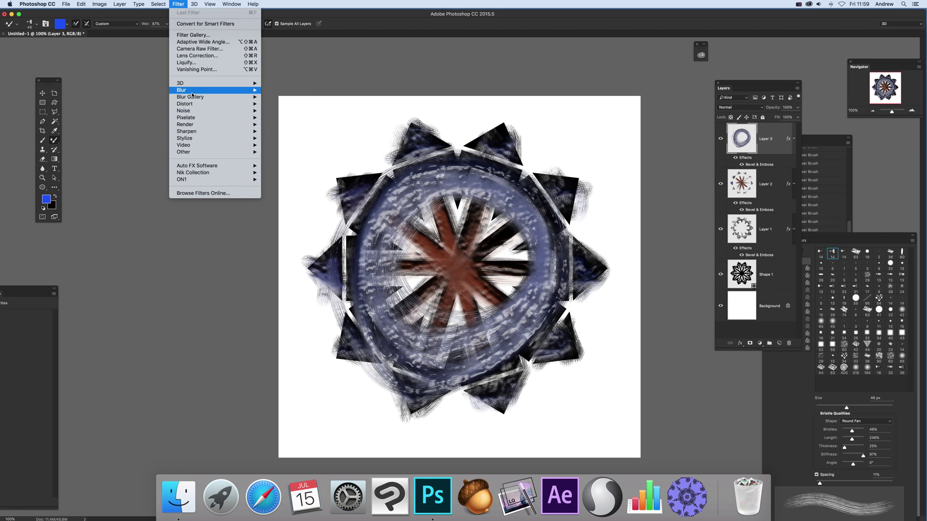
pyautogui.moveTo(217, 90)
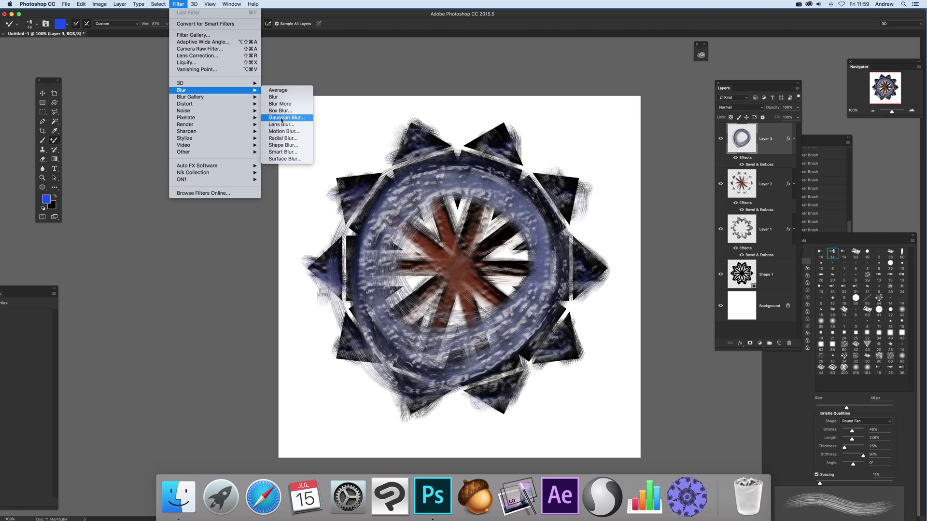
pyautogui.click(284, 117)
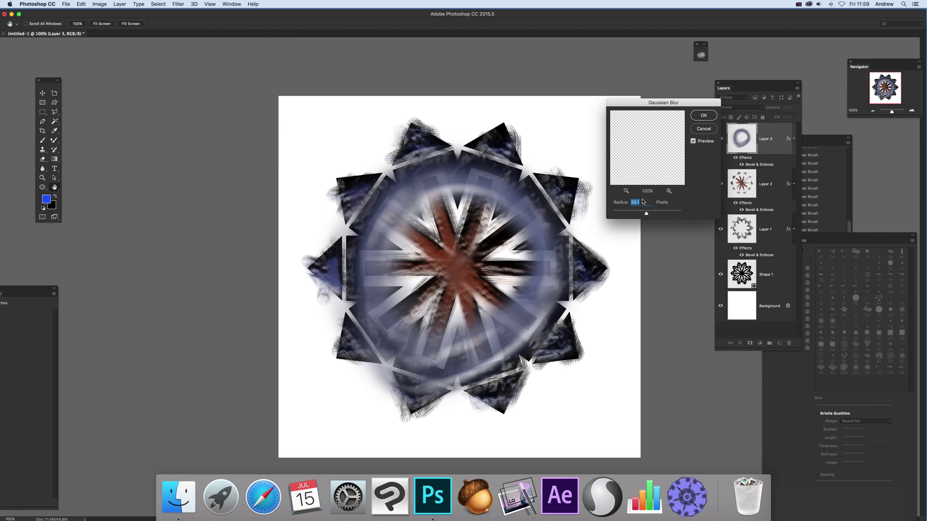
pyautogui.moveTo(632, 215); pyautogui.dragTo(632, 214)
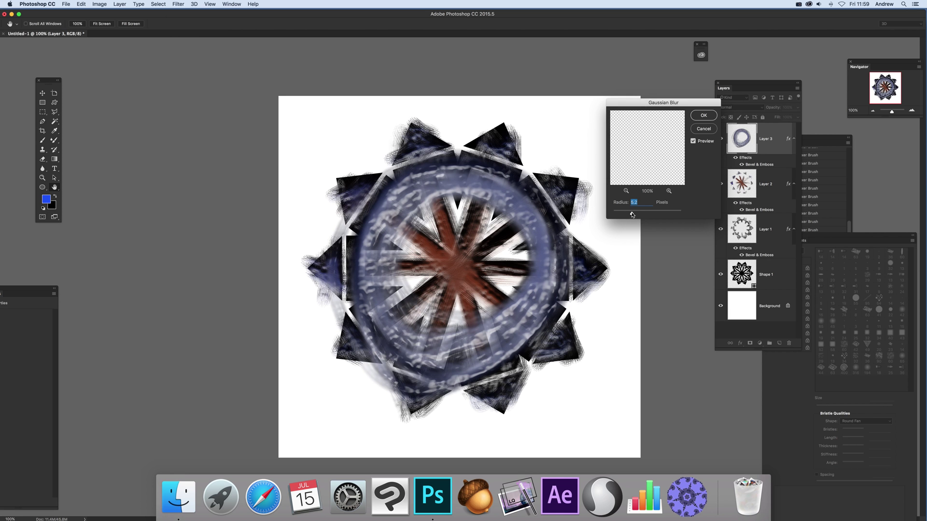
pyautogui.click(704, 116)
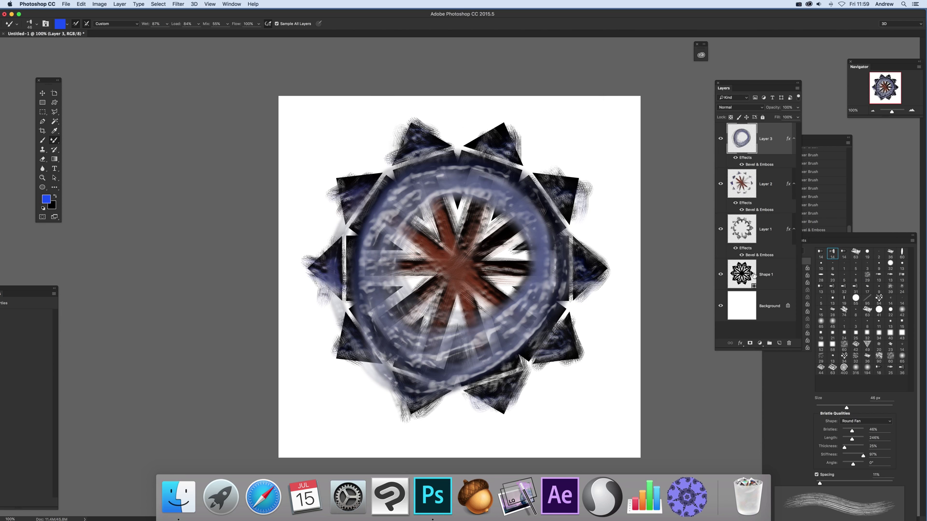
pyautogui.keyDown('shift'); pyautogui.click(770, 277); pyautogui.keyUp('shift')
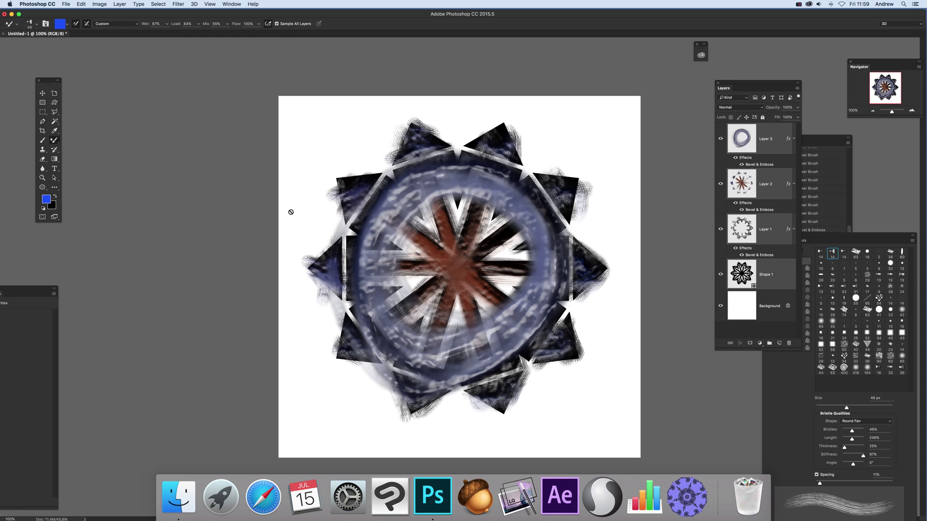
# Step: Convert the selected star layers into a single smart object
pyautogui.click(122, 3)
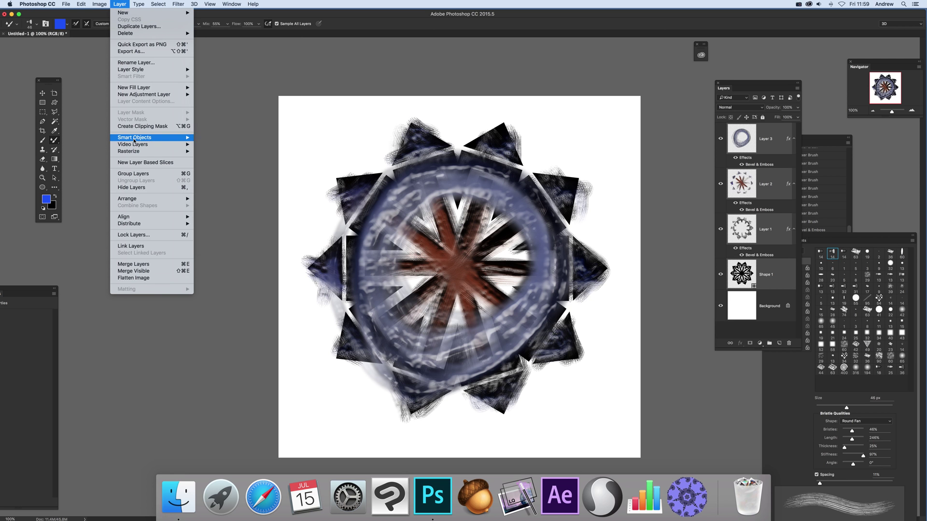
pyautogui.moveTo(135, 139)
pyautogui.click(247, 138)
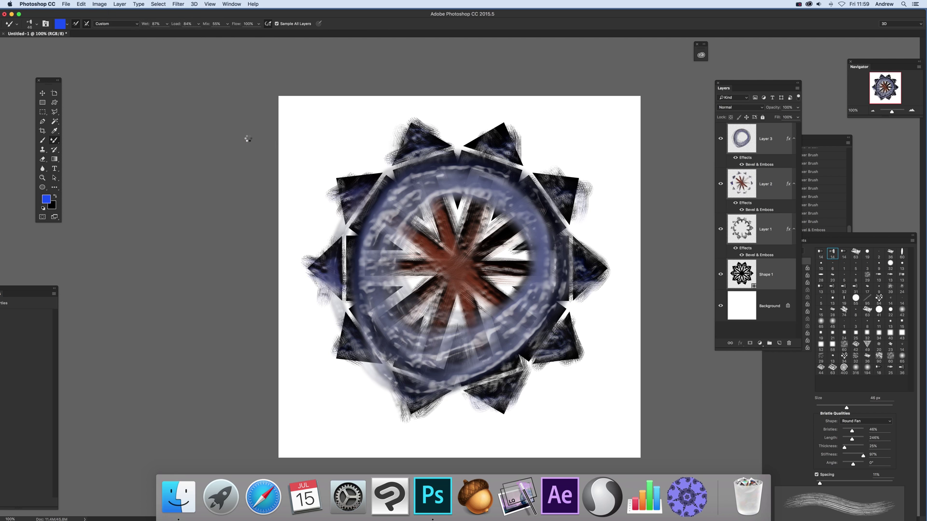
# Step: Nudge the smart object left and Alt-drag copies up-right and lower-left, then open its contents
pyautogui.click(43, 94)
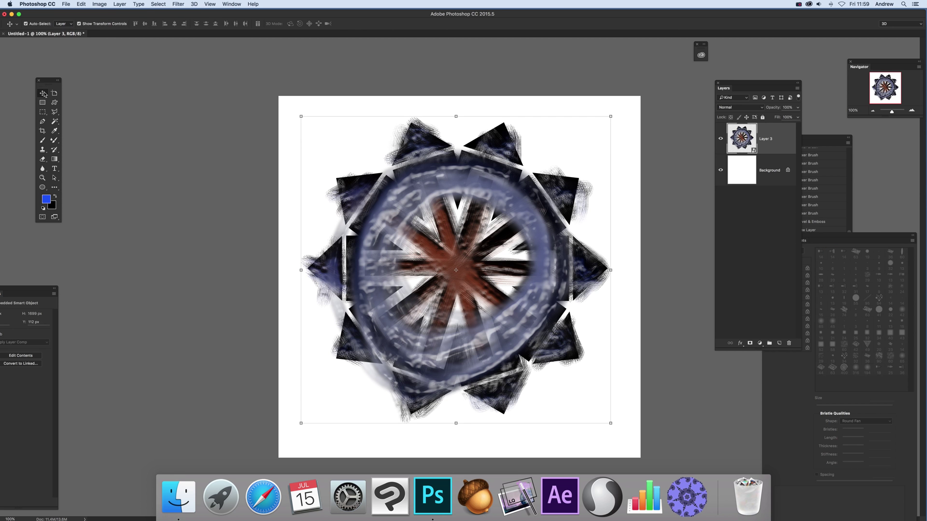
pyautogui.moveTo(493, 199); pyautogui.dragTo(448, 193)
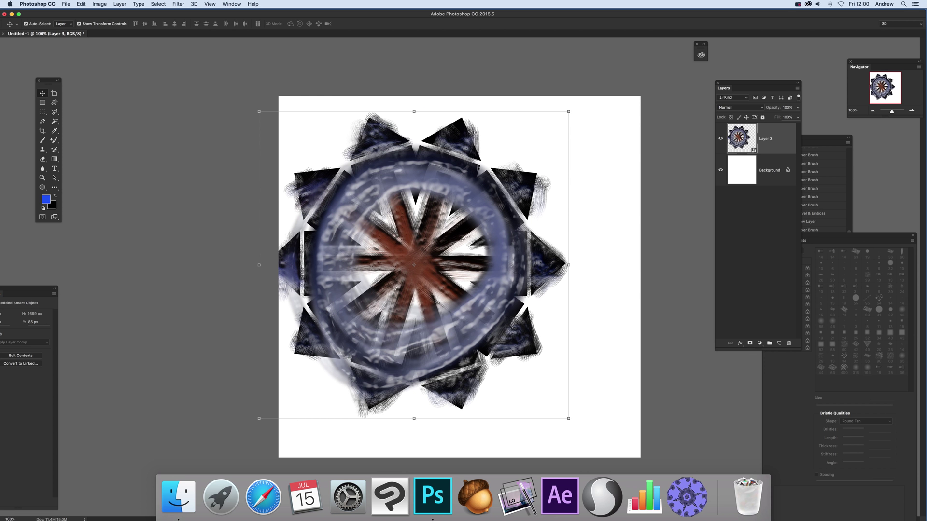
pyautogui.moveTo(390, 246); pyautogui.dragTo(530, 191)
pyautogui.moveTo(505, 134); pyautogui.dragTo(329, 317)
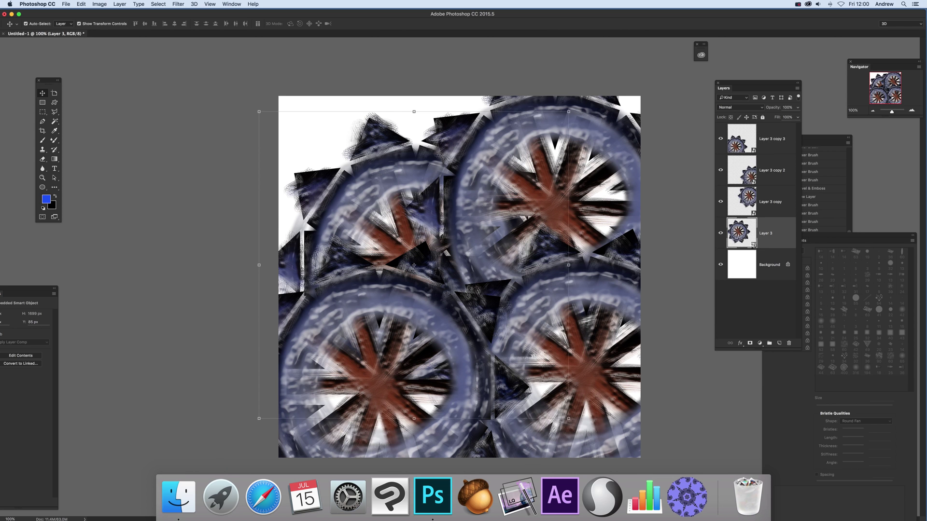
pyautogui.doubleClick(742, 233)
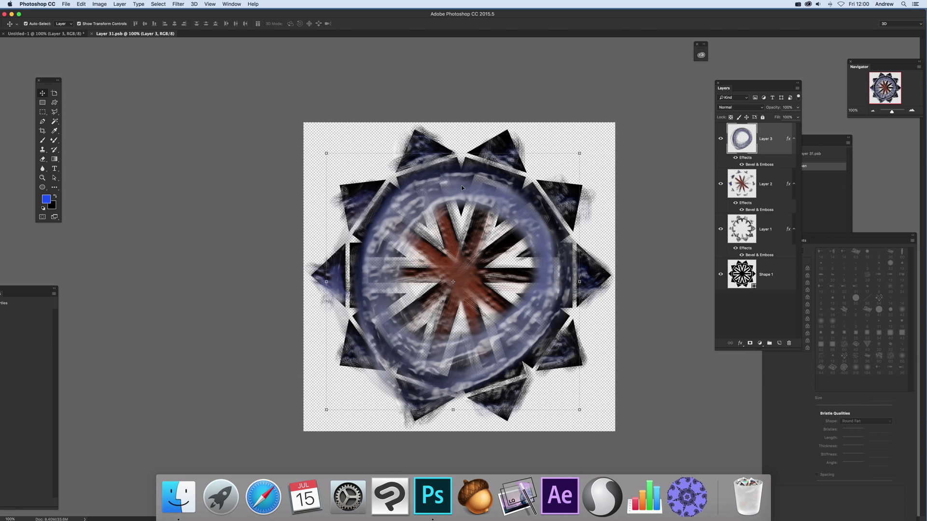
# Step: Shrink the Layer 3 ring, scale Layer 1 to about 90% and rotate it 14° counter-clockwise, then save the contents
pyautogui.moveTo(579, 154); pyautogui.dragTo(464, 209)
pyautogui.press('Return')
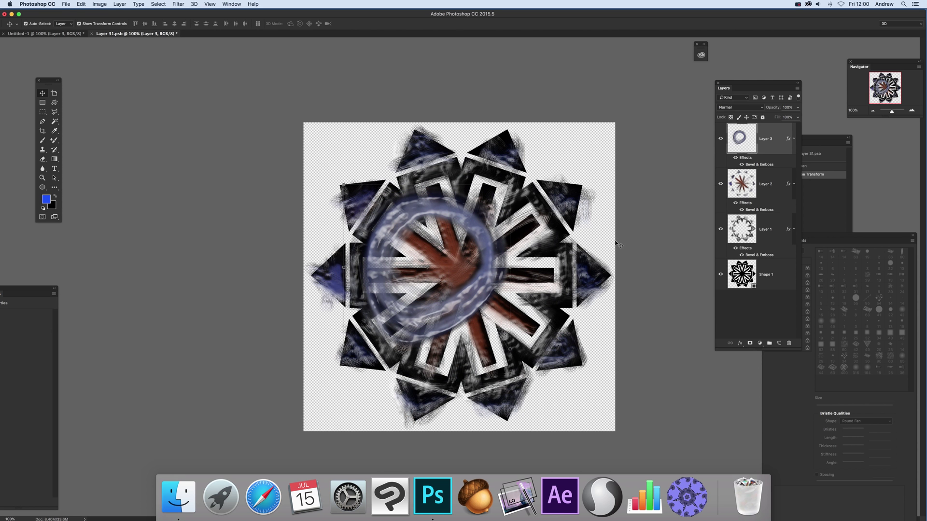
pyautogui.click(552, 230)
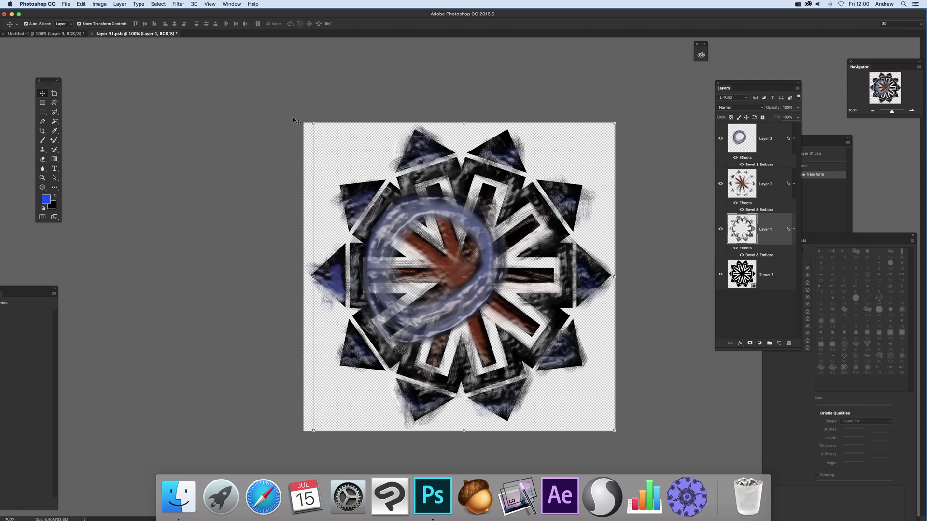
pyautogui.moveTo(312, 123); pyautogui.dragTo(339, 152)
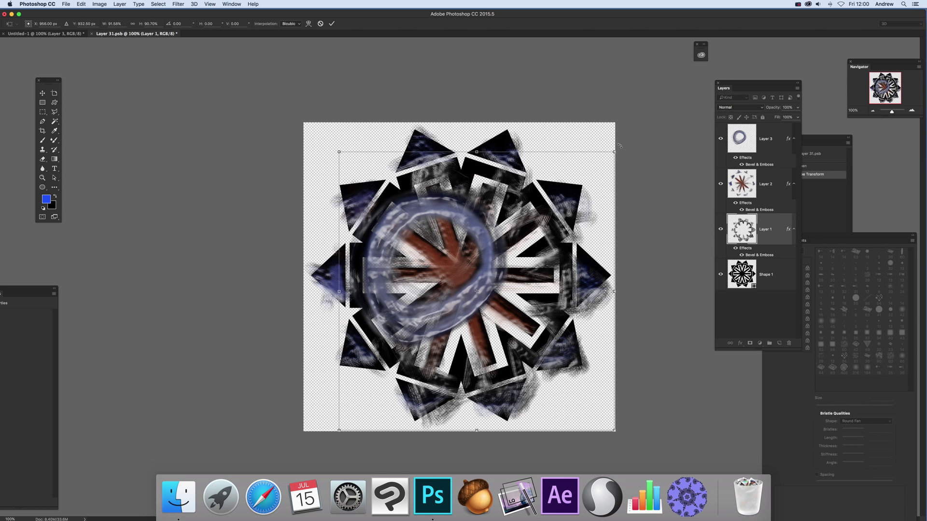
pyautogui.moveTo(619, 145); pyautogui.dragTo(544, 187)
pyautogui.press('Return')
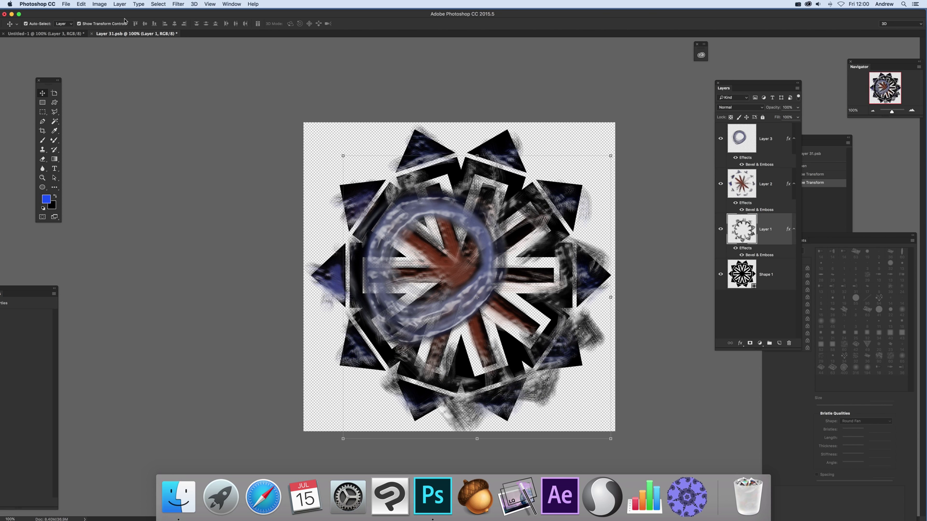
pyautogui.click(92, 35)
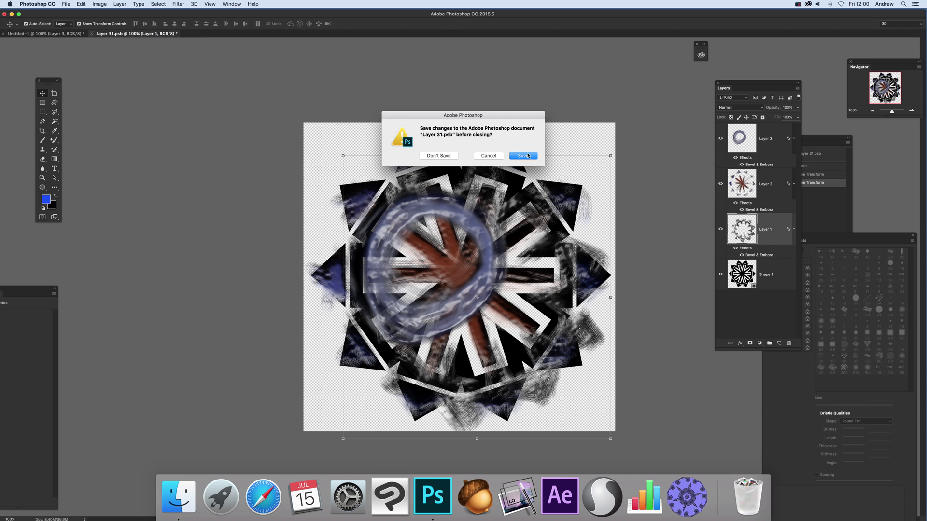
pyautogui.click(528, 156)
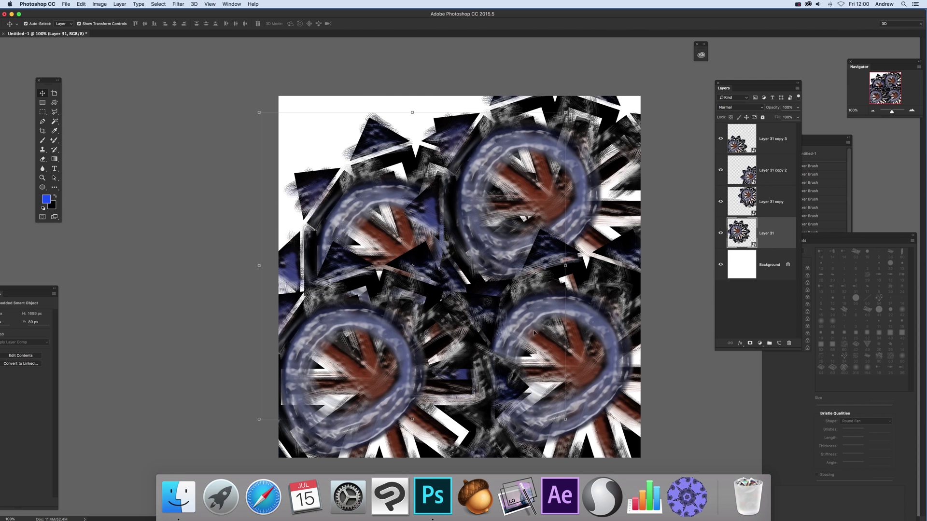
# Step: Shrink Layer 31 copy 2 into the lower-right corner
pyautogui.moveTo(534, 332); pyautogui.dragTo(537, 285)
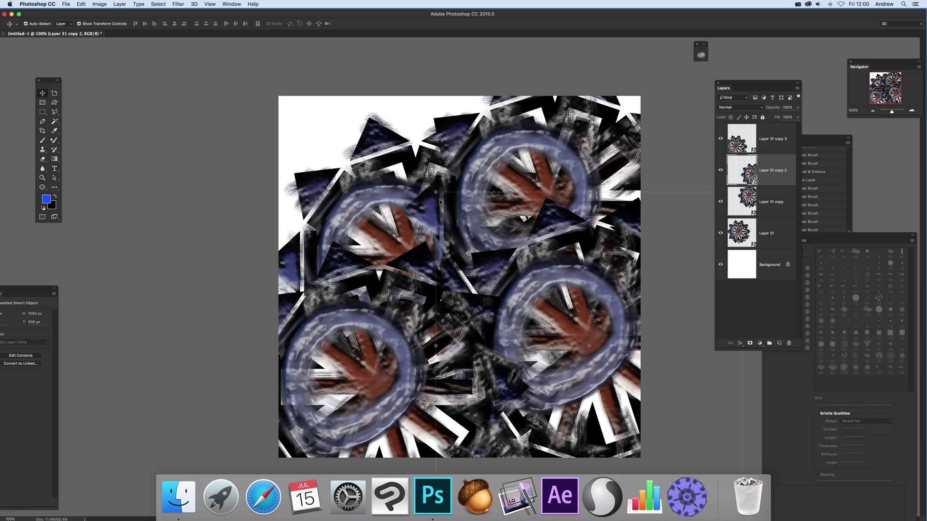
pyautogui.moveTo(437, 194); pyautogui.dragTo(533, 319)
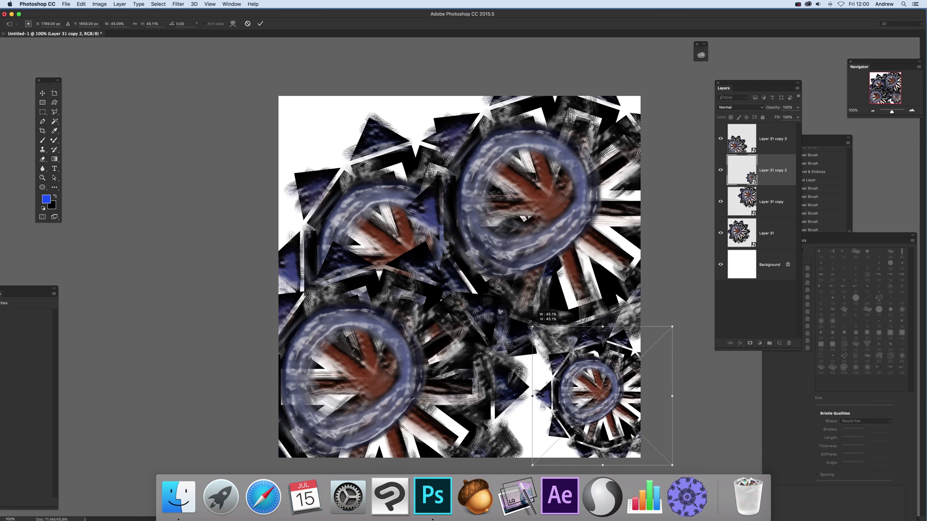
pyautogui.press('Return')
# Step: Rotate Layer 31 copy by 23.6° and move it near the upper right
pyautogui.click(552, 228)
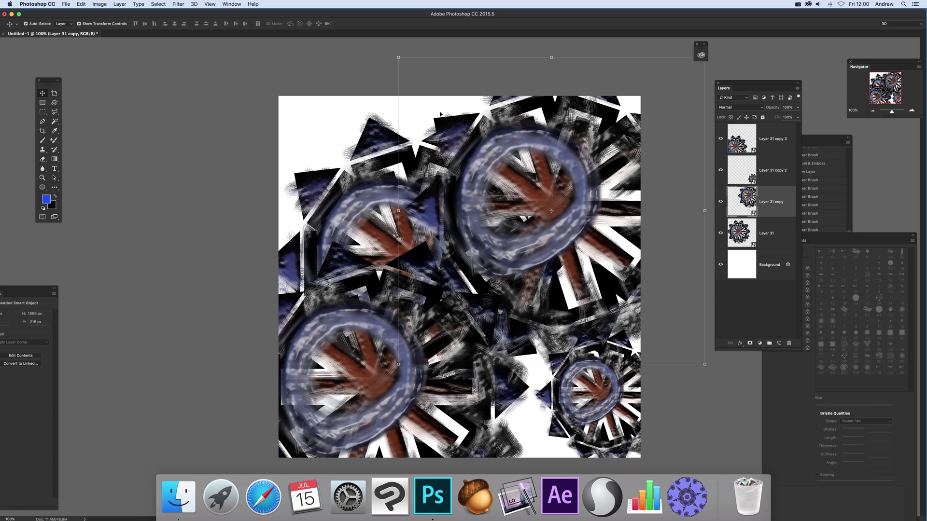
pyautogui.moveTo(404, 53); pyautogui.dragTo(608, 114)
pyautogui.press('Return')
pyautogui.moveTo(601, 197); pyautogui.dragTo(563, 160)
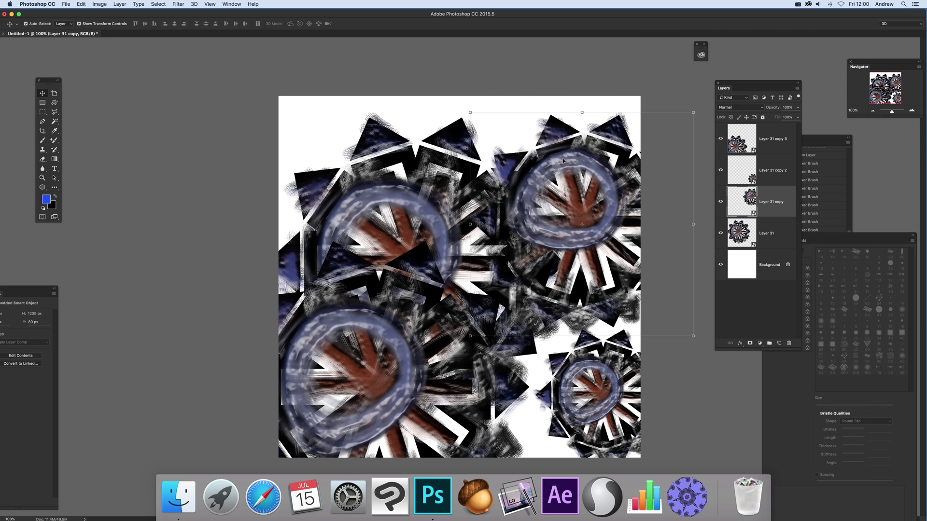